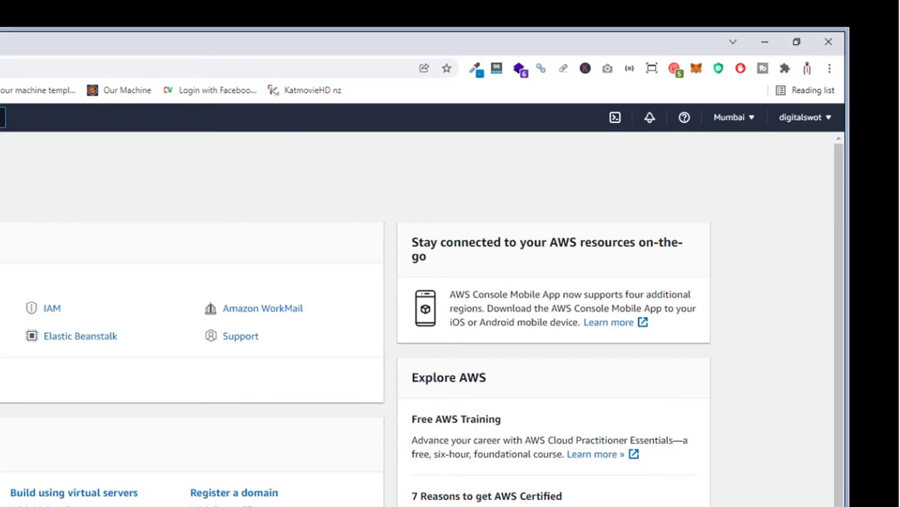
Step: Search Google for aws in a new tab, open the console through the Amazon Web Services site, and close that tab
key(ctrl+t)
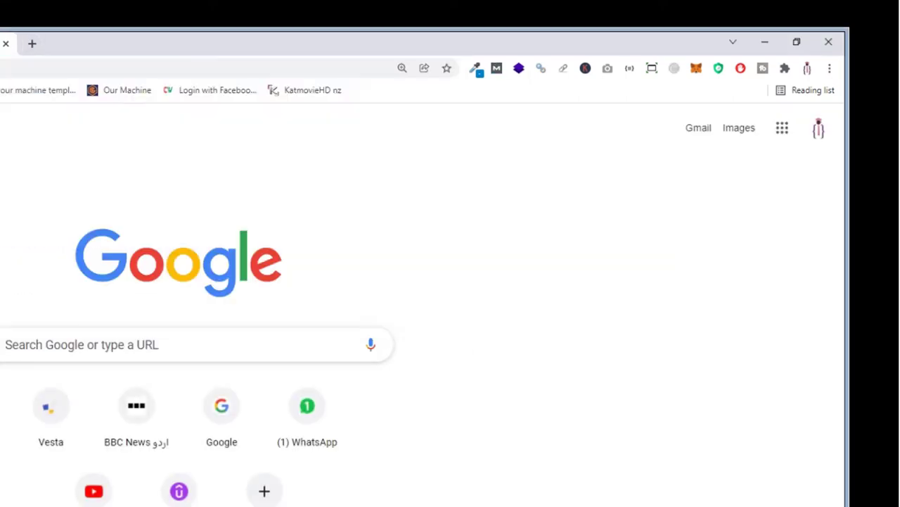
text(google.com)
key(Return)
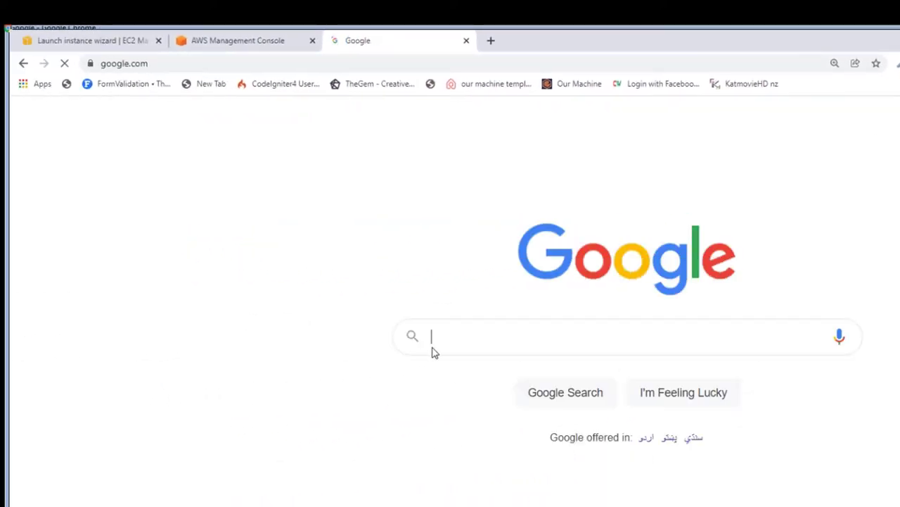
text(aws)
key(Return)
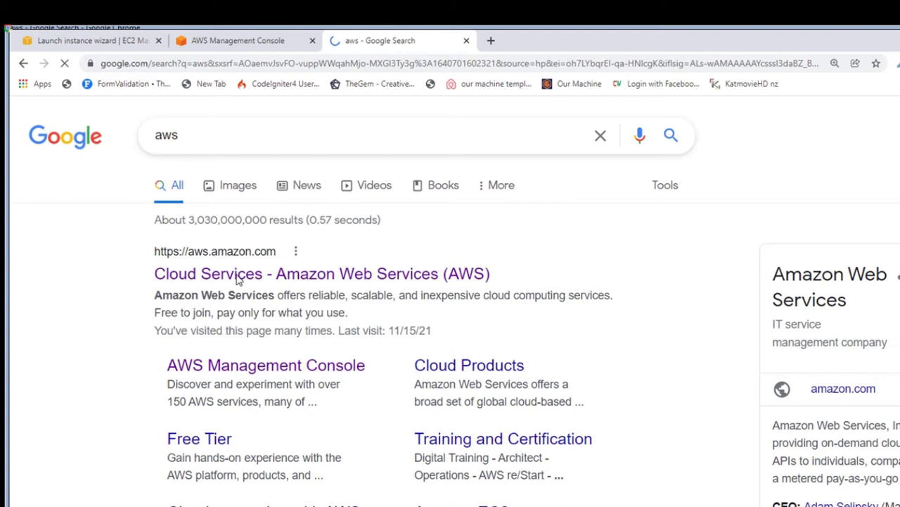
click(225, 277)
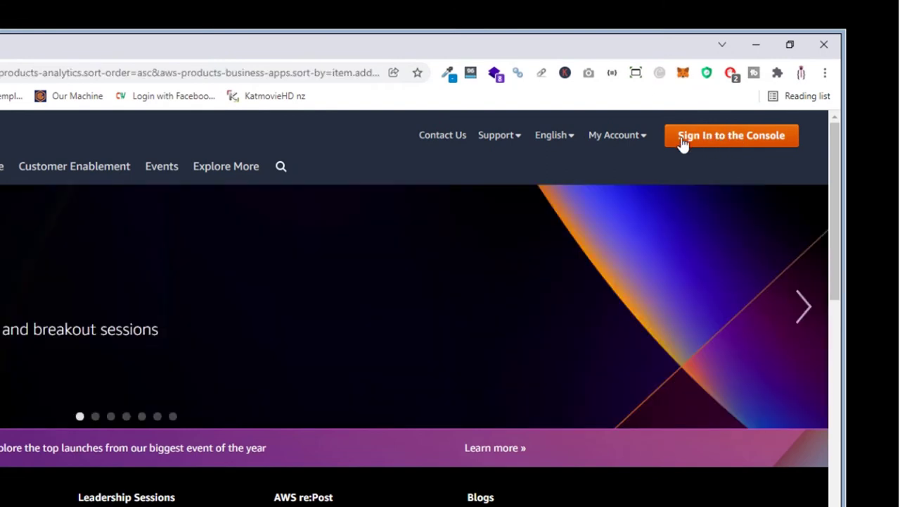
mouse_move(625, 137)
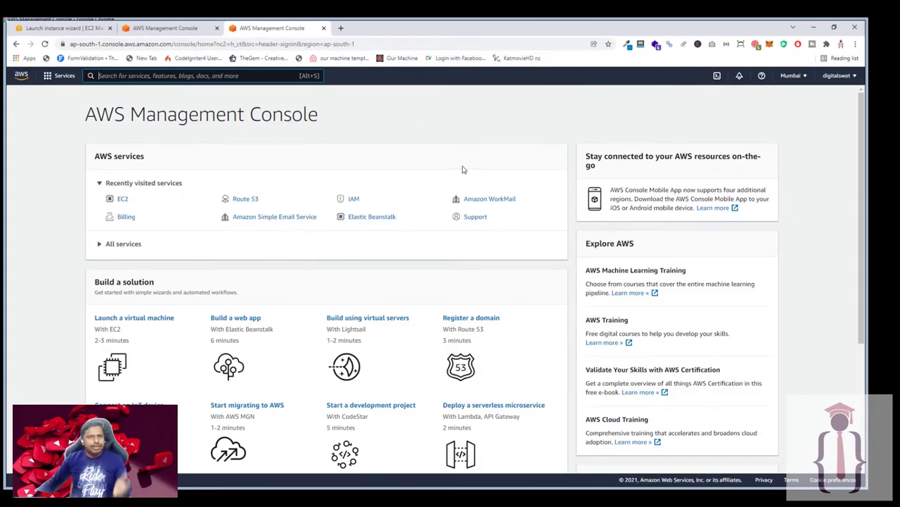
click(323, 28)
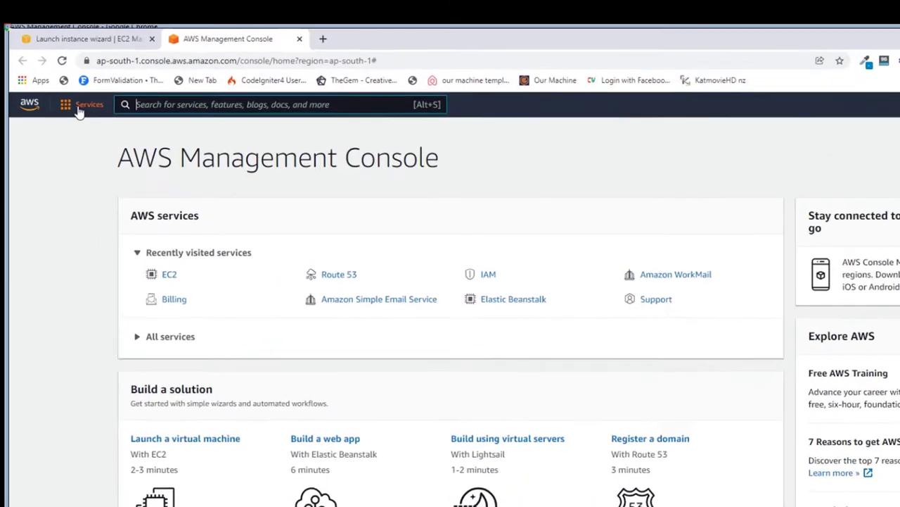
Step: Look for ec2 on the AWS Management Console home page and open the EC2 service
click(56, 77)
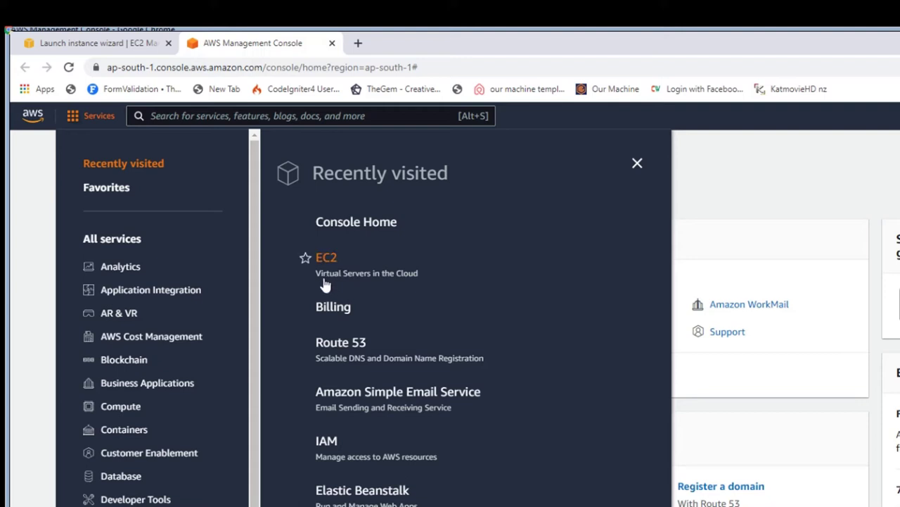
click(637, 164)
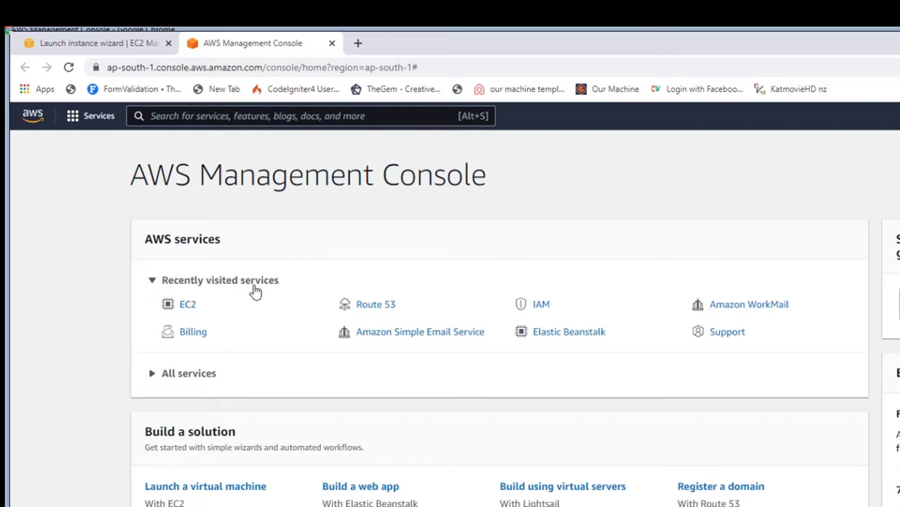
scroll(249, 298, down, 4)
key(ctrl+f)
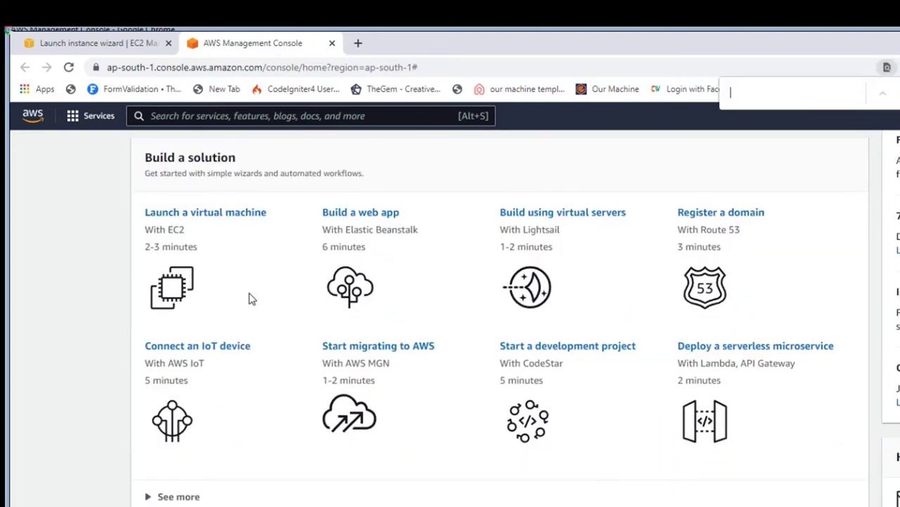
text(ec2)
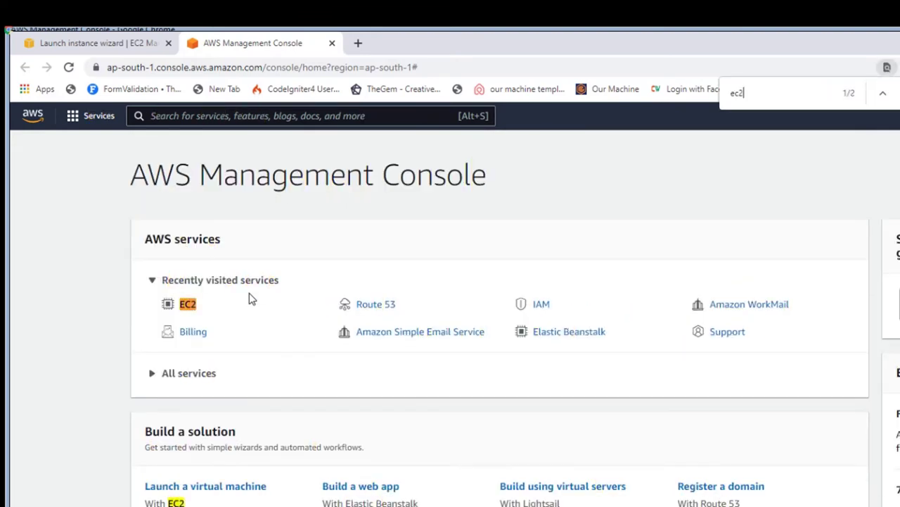
scroll(239, 316, down, 2)
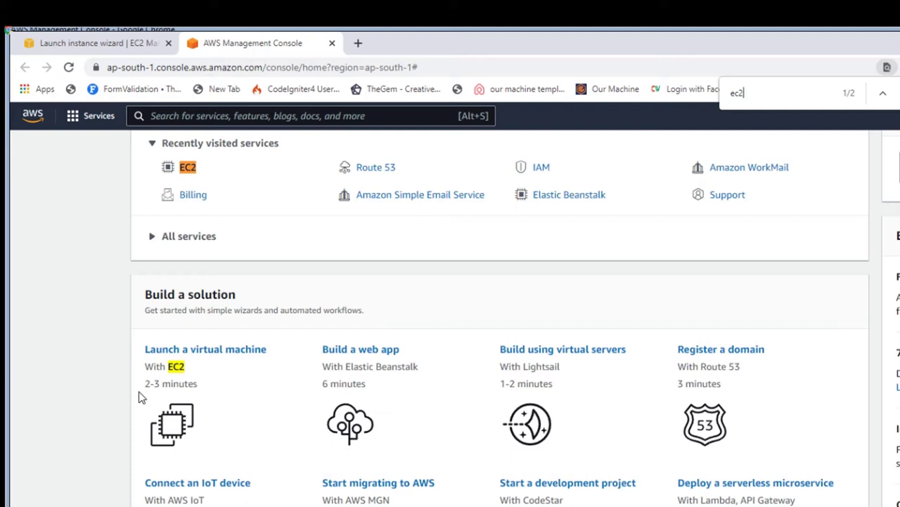
scroll(133, 382, up, 2)
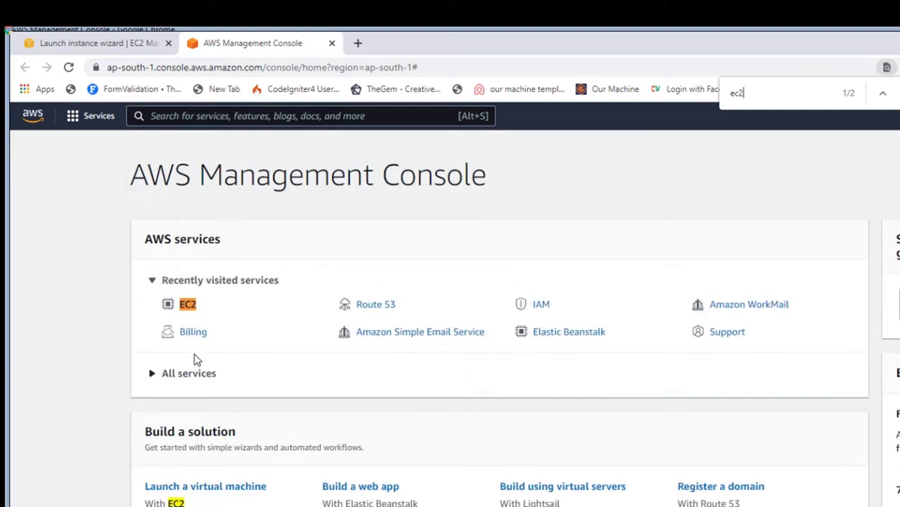
click(188, 307)
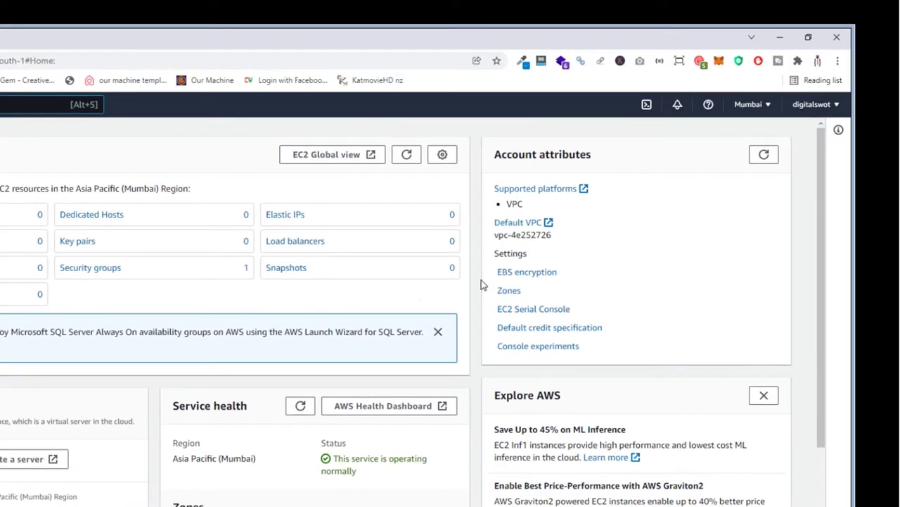
Step: View the list of available AWS regions on the EC2 dashboard without changing the selected region
click(752, 105)
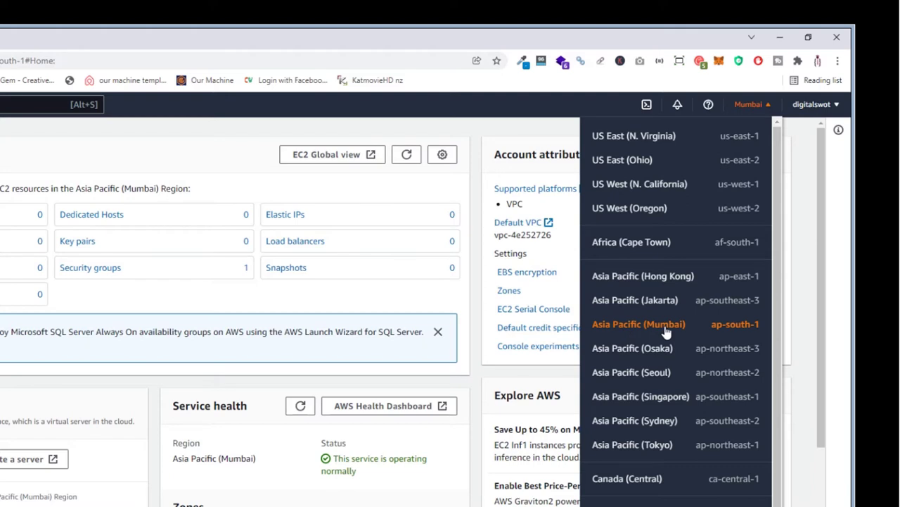
click(805, 184)
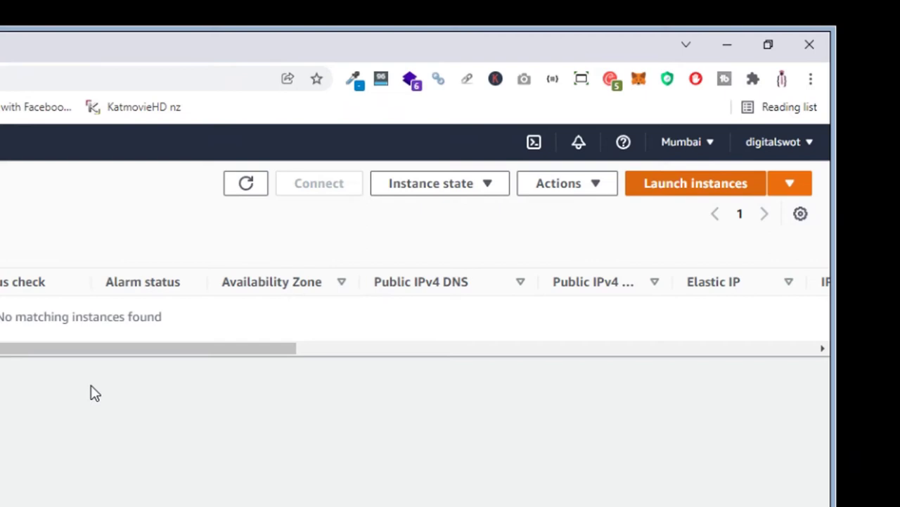
Step: Look through the Amazon Machine Images offered in the launch instance wizard, including the Amazon Linux, Windows, macOS and Ubuntu images
scroll(410, 359, down, 3)
scroll(410, 359, up, 3)
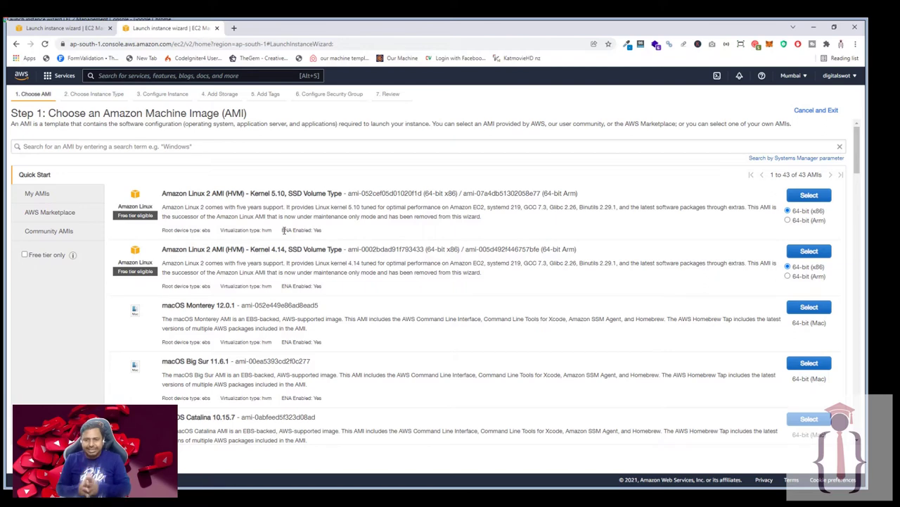
scroll(299, 288, down, 10)
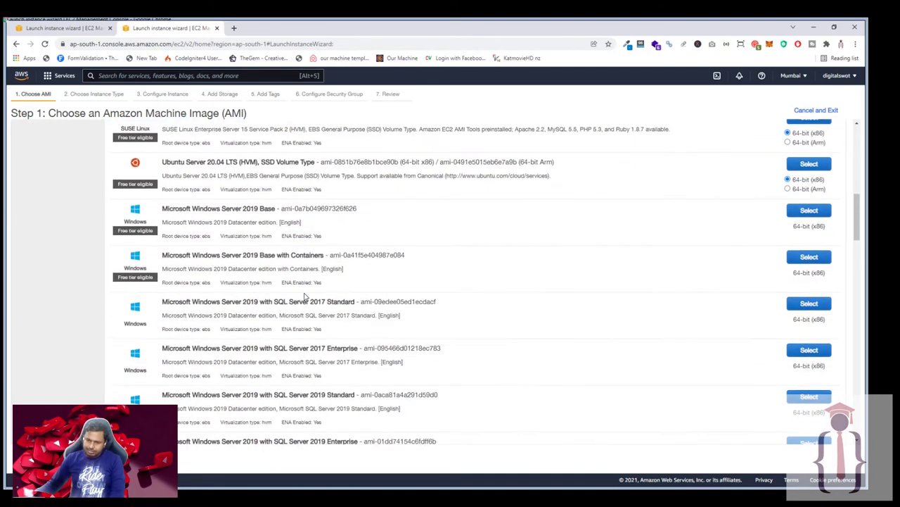
scroll(305, 295, up, 1)
scroll(305, 296, down, 6)
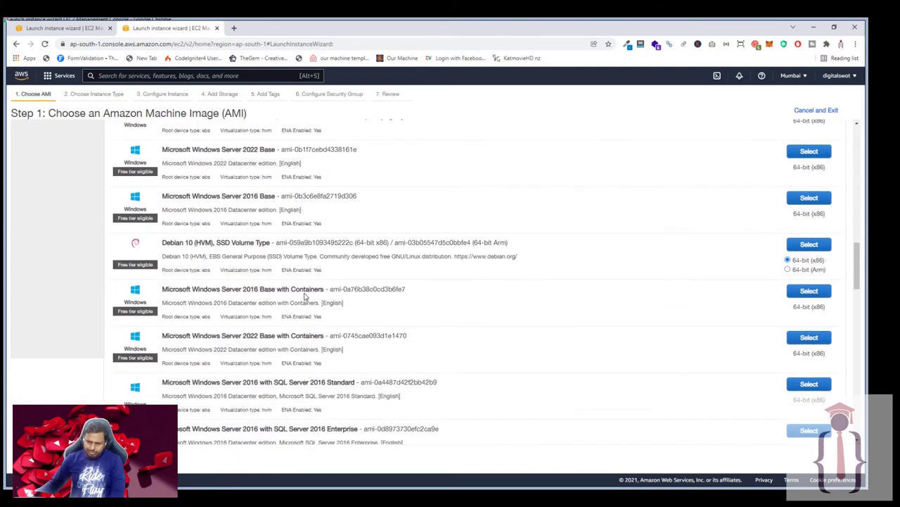
scroll(305, 296, down, 6)
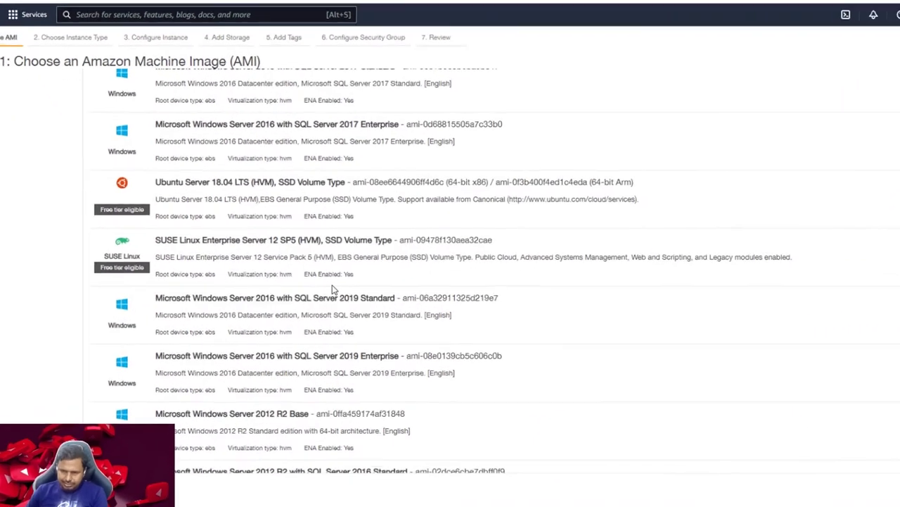
drag(159, 170, 266, 173)
click(241, 183)
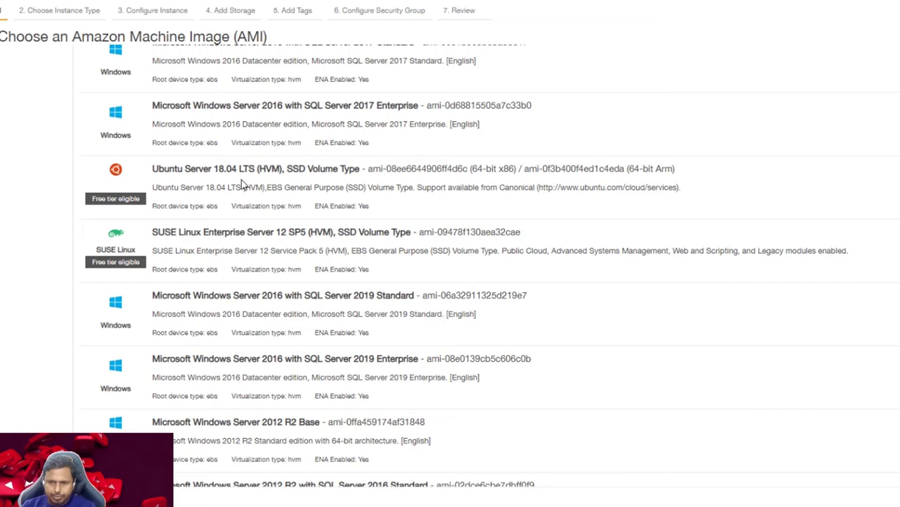
scroll(241, 181, down, 4)
scroll(241, 182, up, 5)
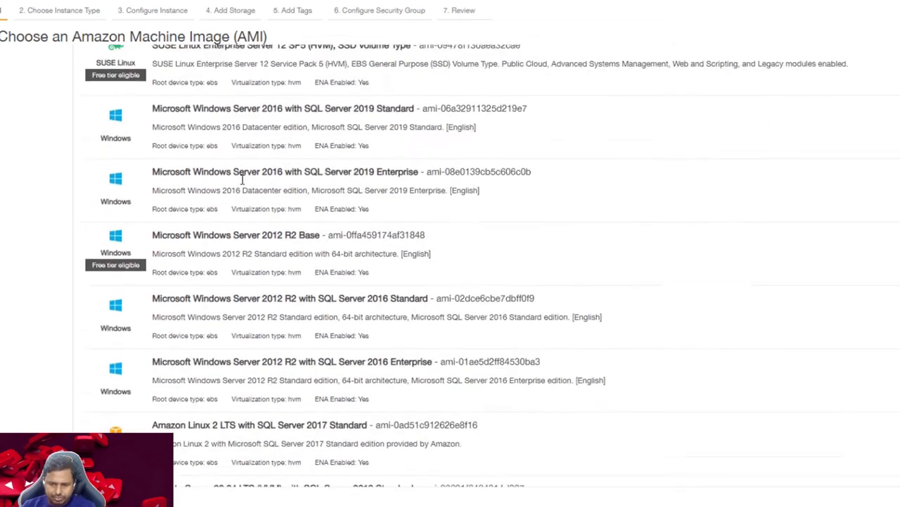
scroll(241, 181, up, 10)
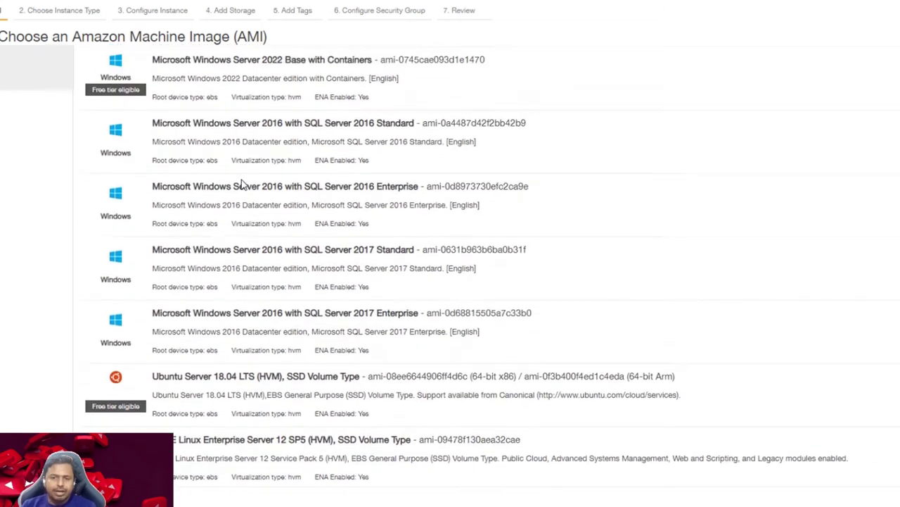
scroll(242, 180, up, 5)
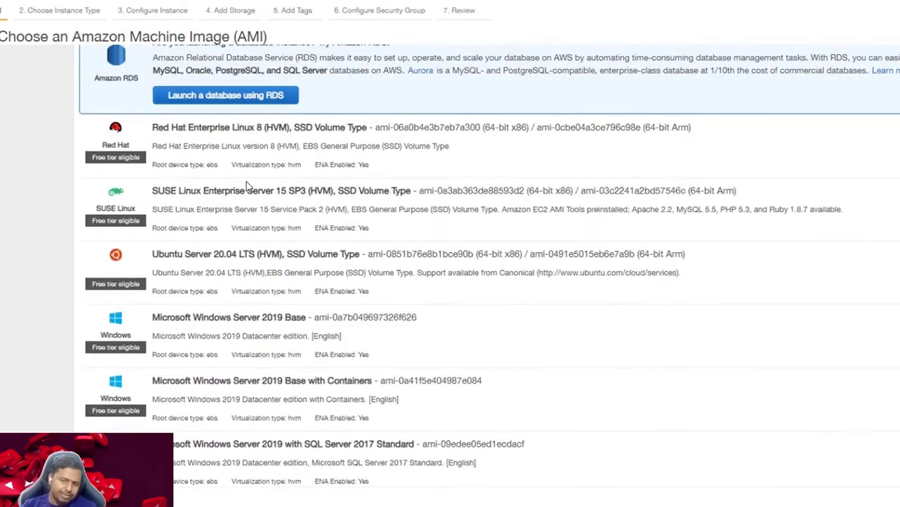
scroll(220, 248, up, 3)
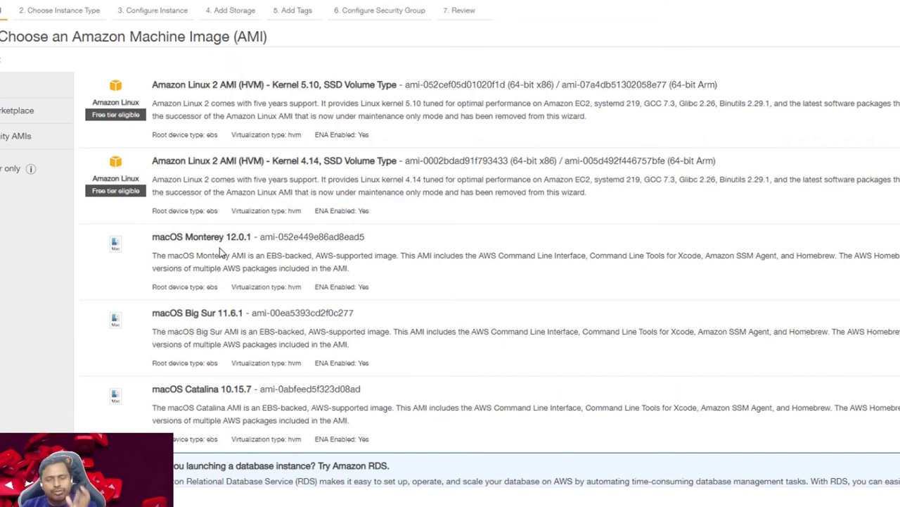
Step: Choose the 64-bit (x86) Ubuntu Server 18.04 LTS (HVM), SSD Volume Type image for the new instance
scroll(219, 252, down, 18)
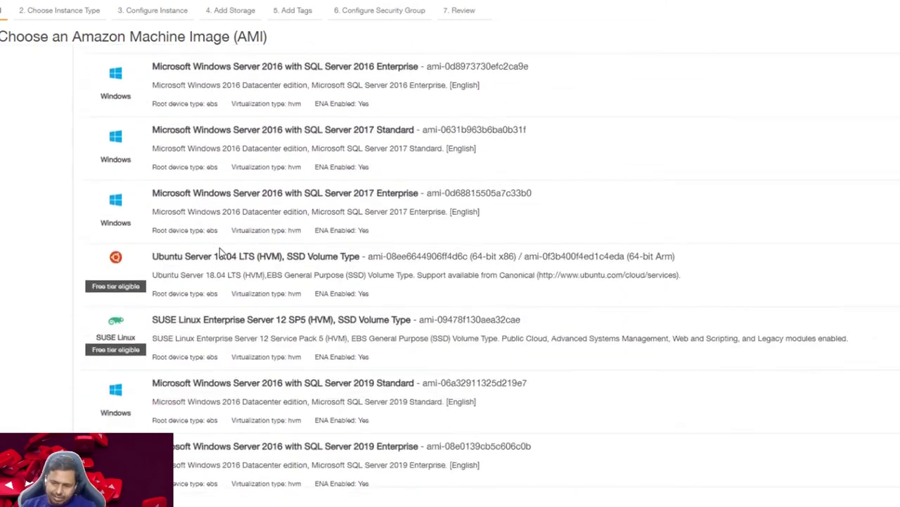
scroll(219, 251, down, 2)
drag(160, 109, 246, 123)
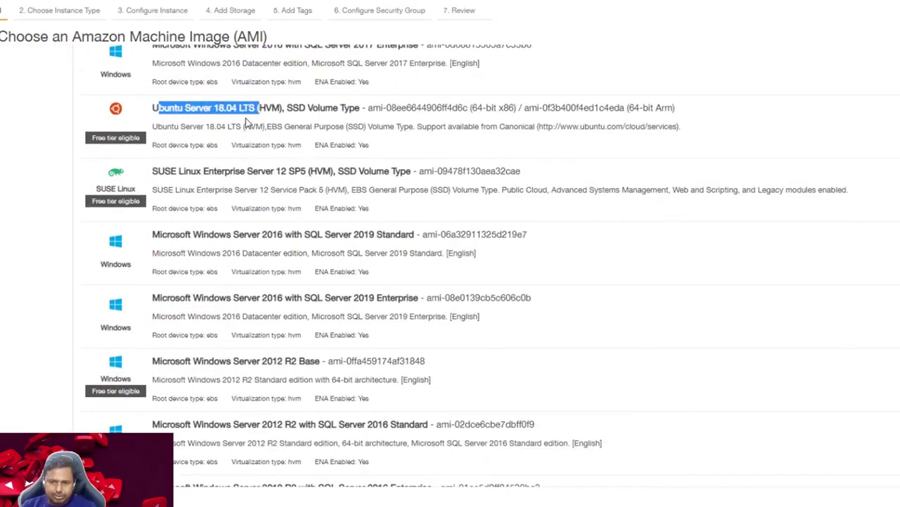
click(246, 123)
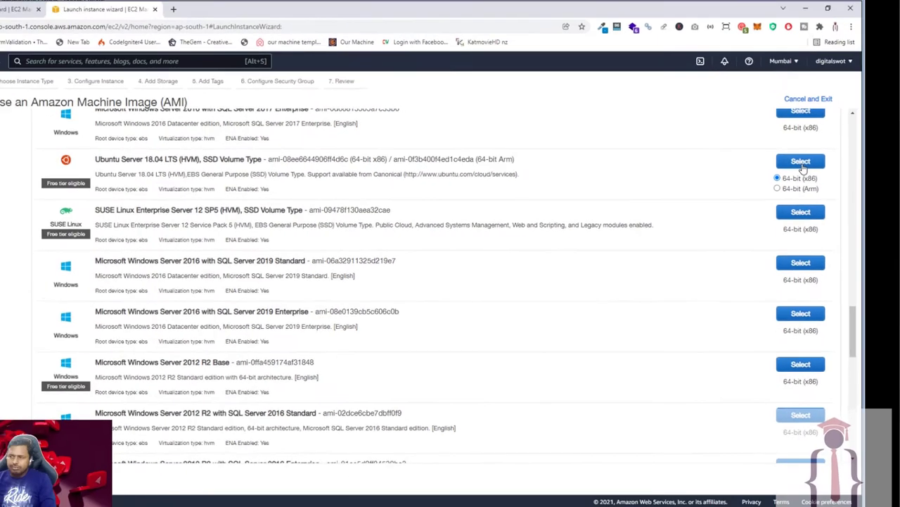
click(745, 120)
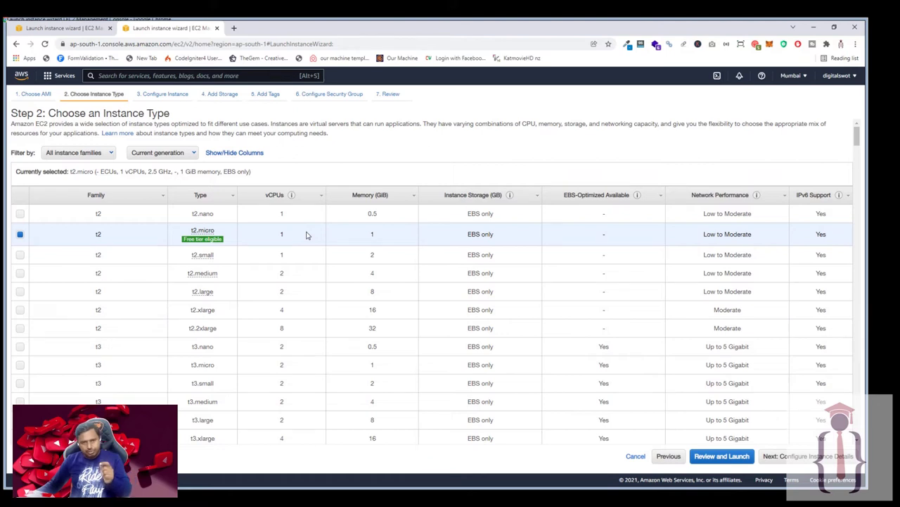
Step: Search for ec2 price calculator and open the AWS Pricing Calculator, Amazon EC2 Pricing and Simple Monthly Calculator results in separate tabs
click(234, 28)
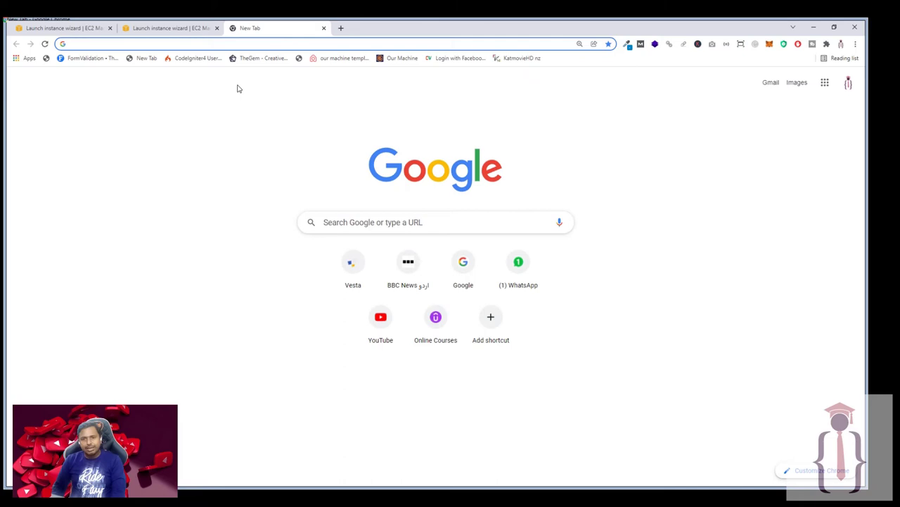
text(ec2)
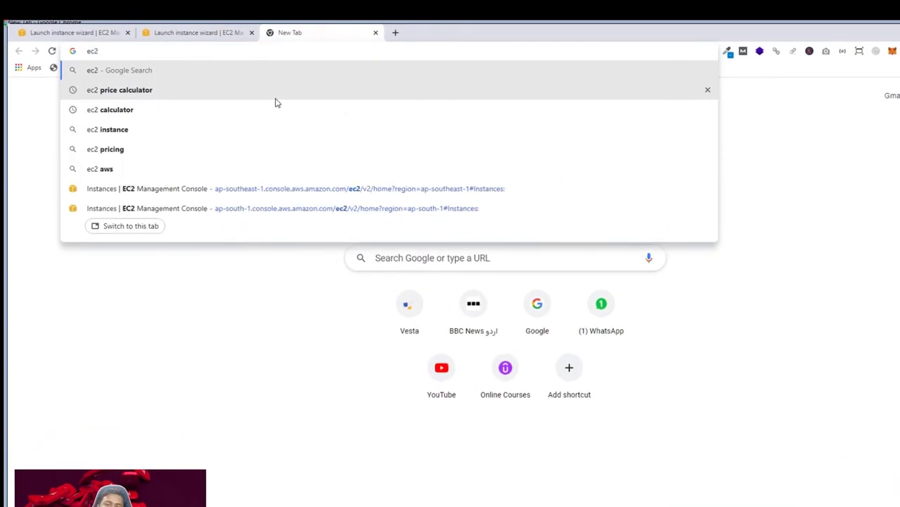
click(276, 98)
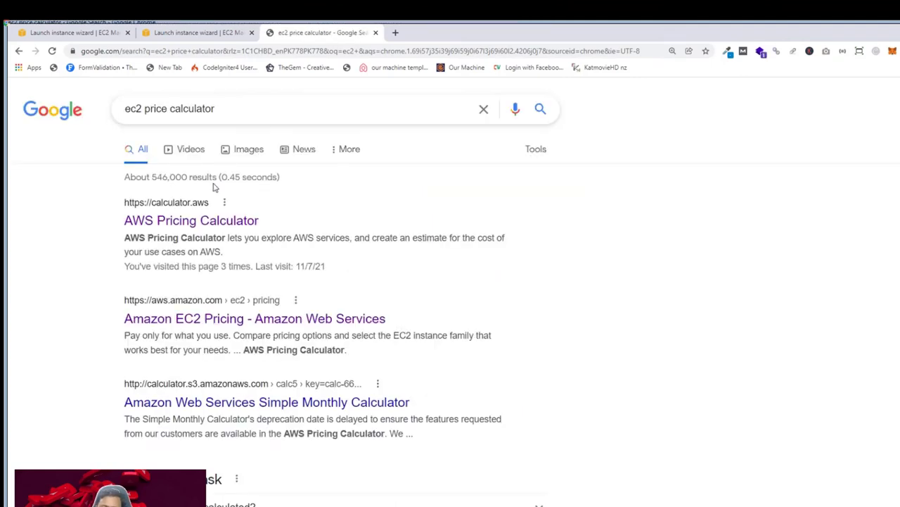
ctrl+click(185, 221)
ctrl+click(182, 321)
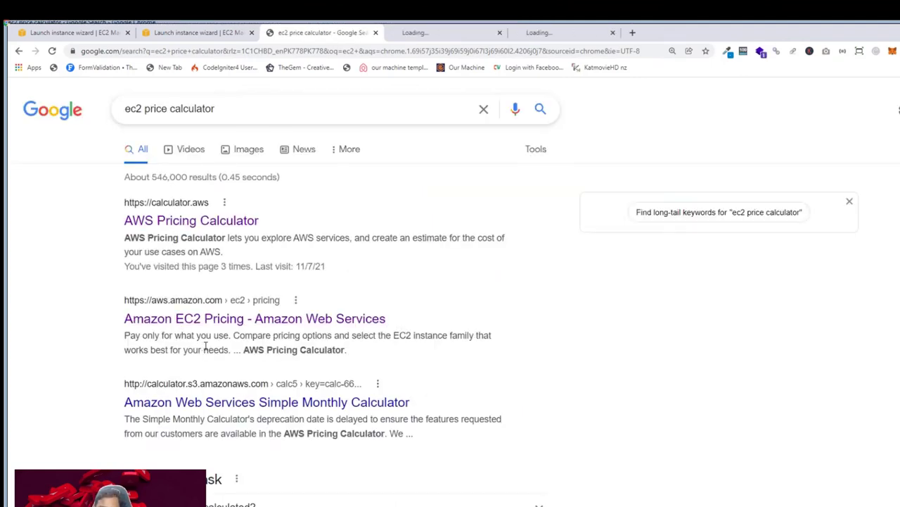
scroll(205, 345, down, 2)
ctrl+click(191, 328)
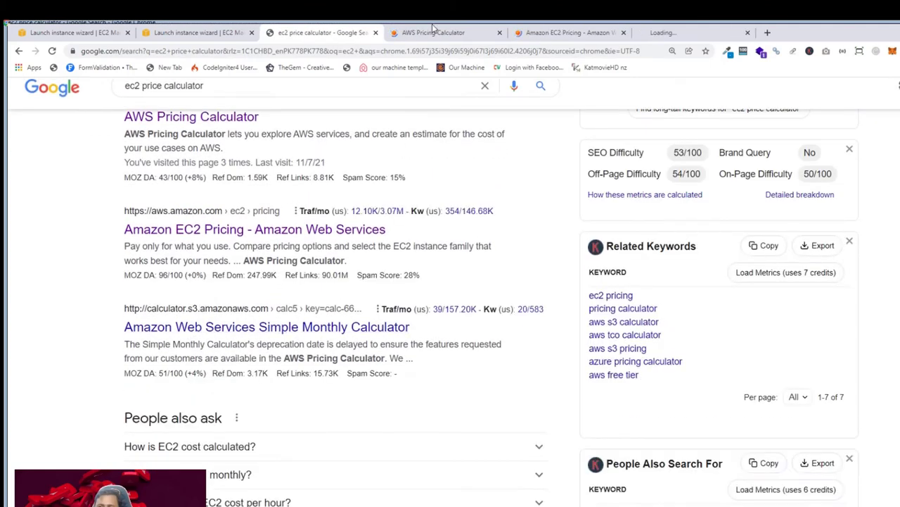
Step: Look through the landing page of the AWS Pricing Calculator, including how it works
click(434, 29)
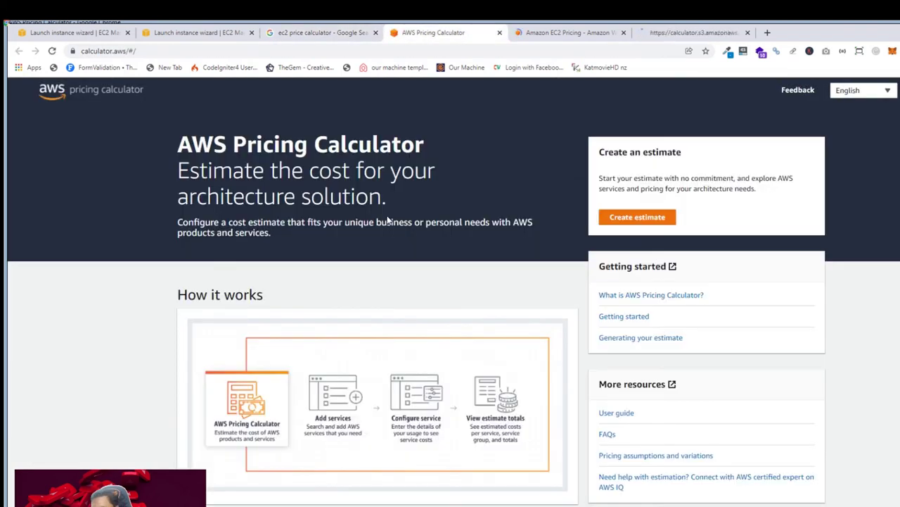
scroll(464, 205, down, 1)
scroll(465, 204, down, 4)
scroll(466, 204, up, 4)
Step: Read the introduction on the Amazon EC2 pricing page, covering the ways to pay for instances and the free tier
key(ctrl+Tab)
scroll(415, 229, down, 3)
scroll(416, 228, up, 3)
drag(199, 187, 303, 206)
click(388, 212)
scroll(363, 221, down, 2)
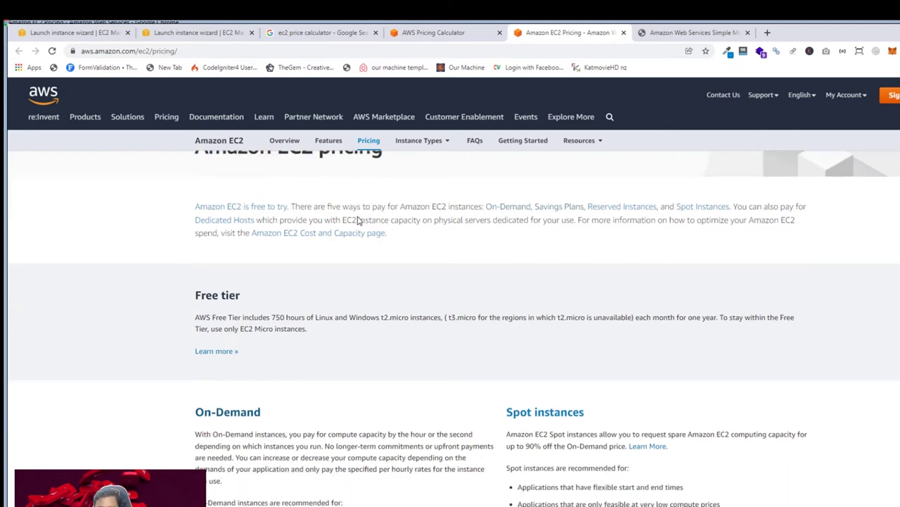
scroll(357, 221, up, 2)
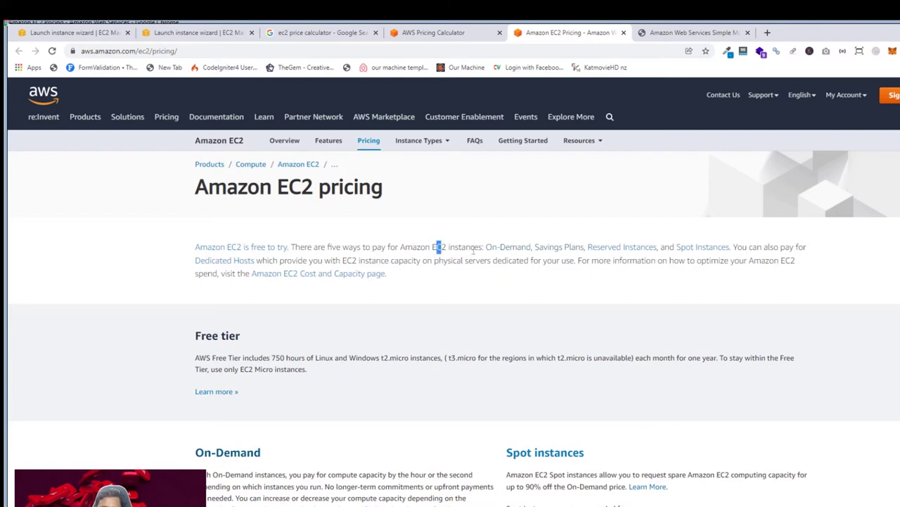
scroll(484, 258, down, 1)
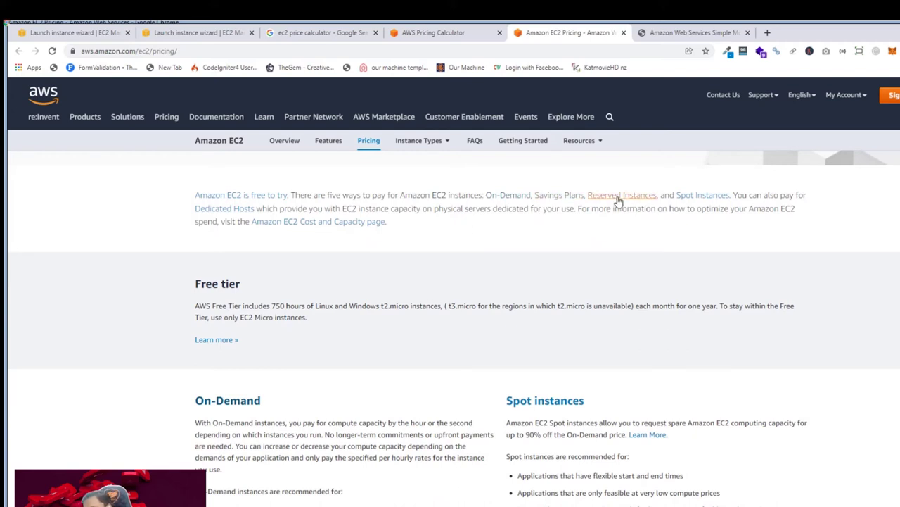
Step: Open the On-Demand pricing page, return, and review the On-Demand, Spot instances, Savings Plans and Dedicated Hosts descriptions
click(508, 197)
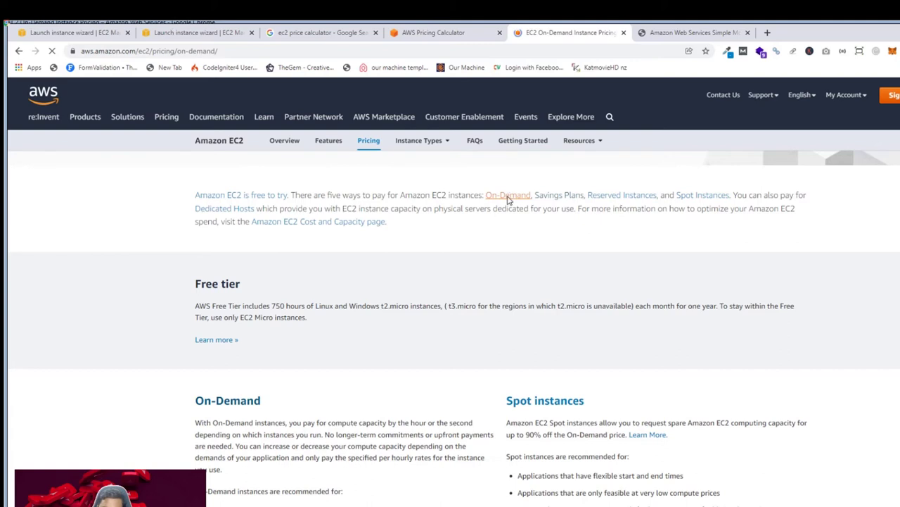
click(19, 53)
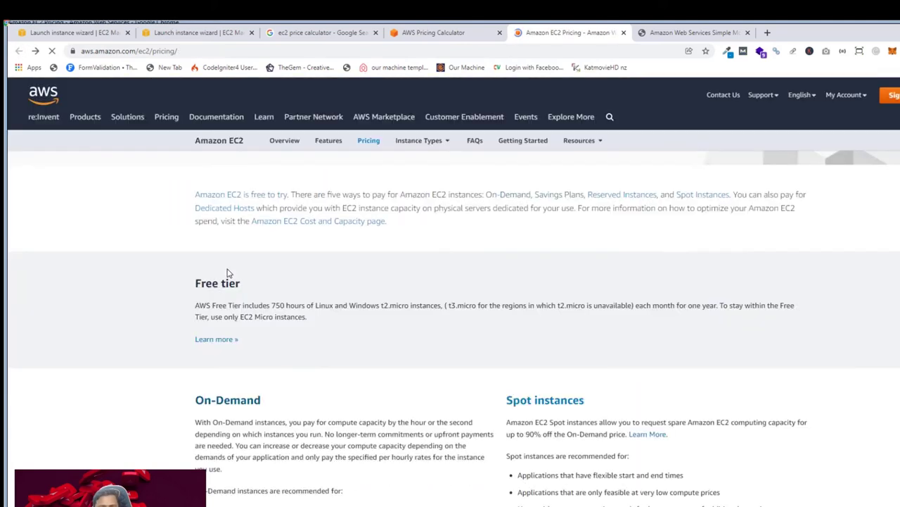
scroll(228, 273, down, 2)
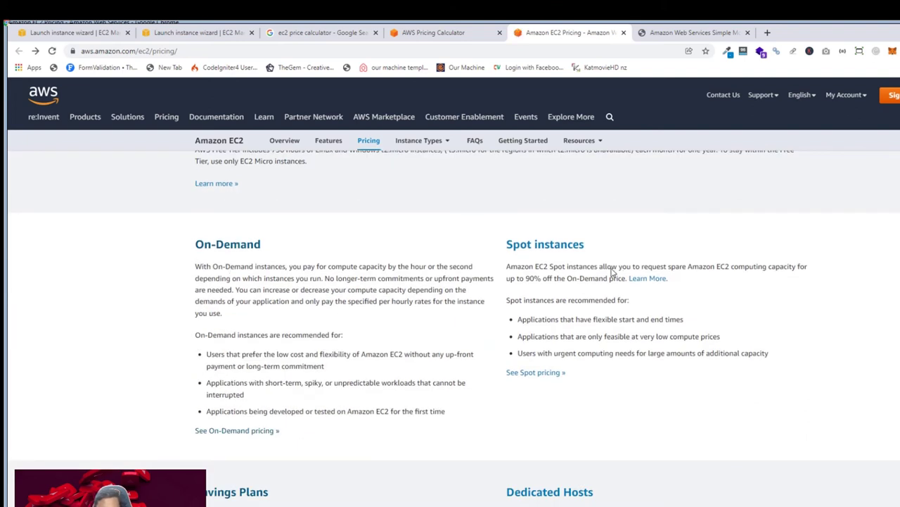
scroll(391, 322, down, 2)
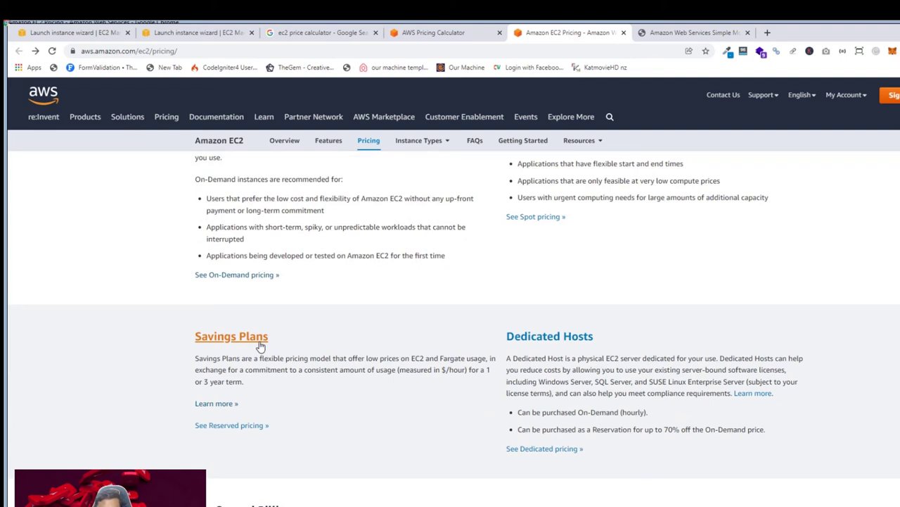
Step: Set the region to Asia Pacific (Mumbai) in the Amazon EC2 section of the AWS Simple Monthly Calculator
click(697, 35)
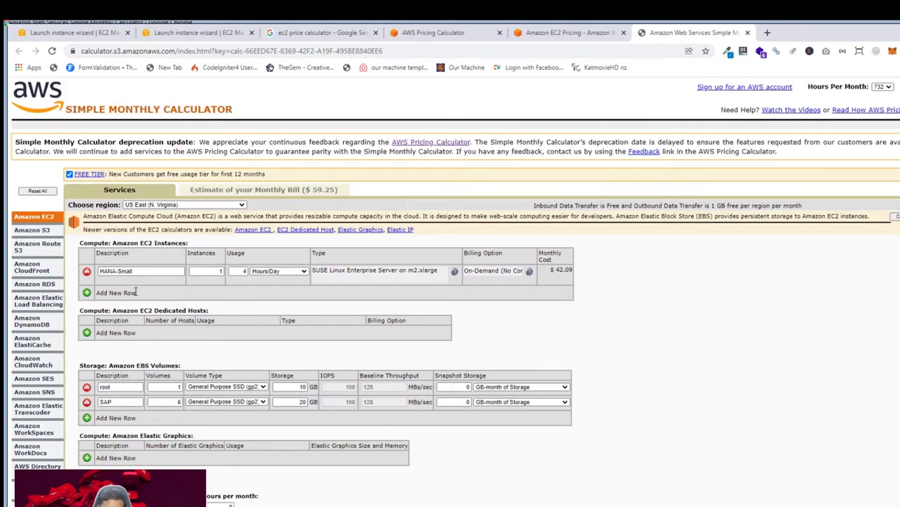
key(ctrl+plus)
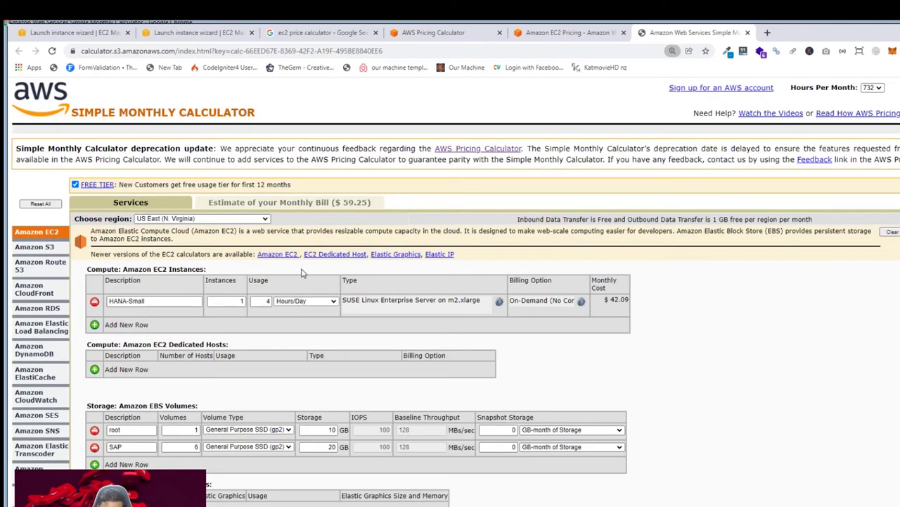
key(ctrl+plus)
key(ctrl+plus)
key(ctrl+plus)
key(ctrl+plus)
key(ctrl+plus)
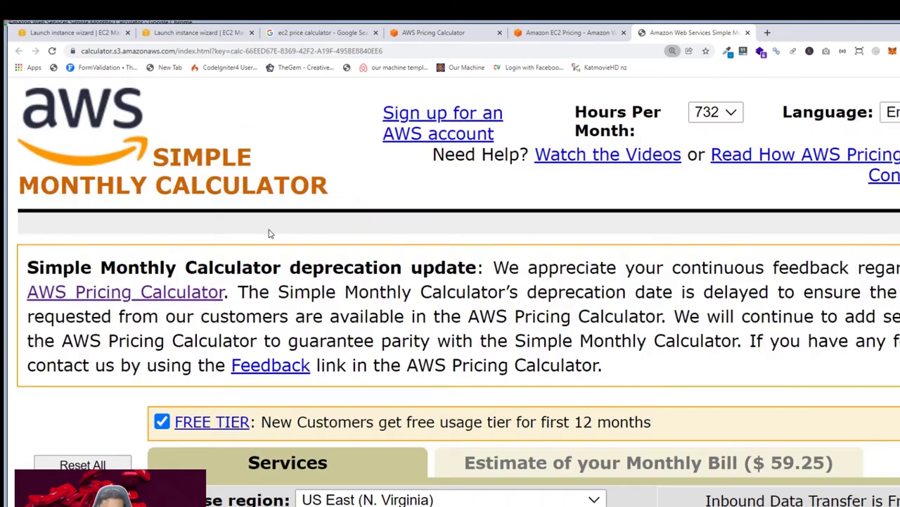
scroll(270, 233, down, 3)
scroll(261, 235, up, 4)
scroll(198, 211, down, 5)
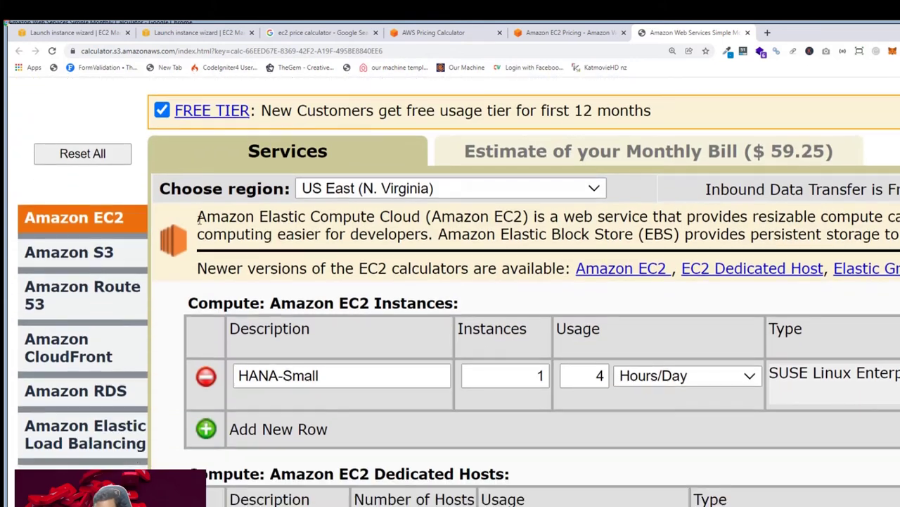
key(ctrl+minus)
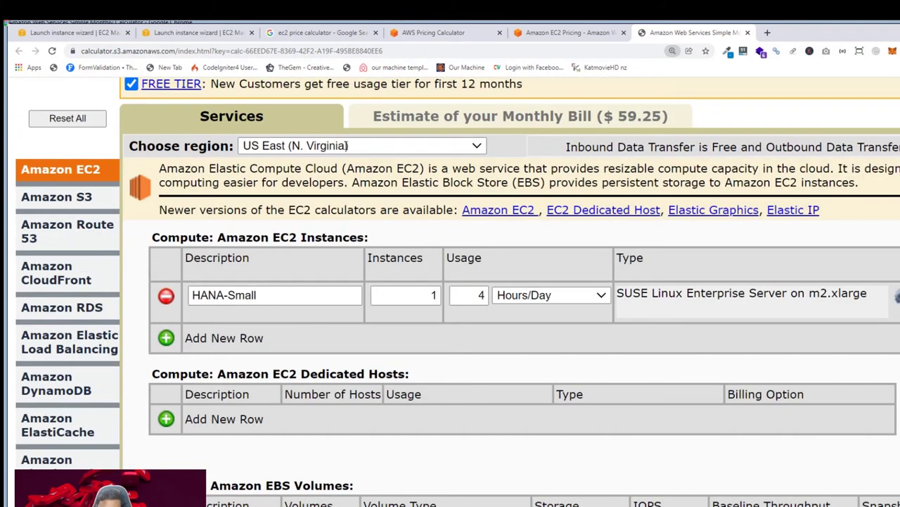
key(ctrl+minus)
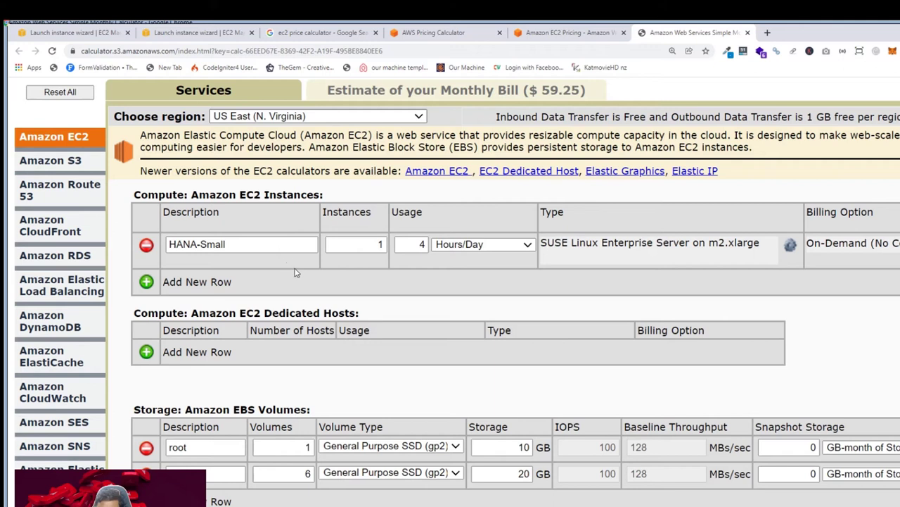
key(a)
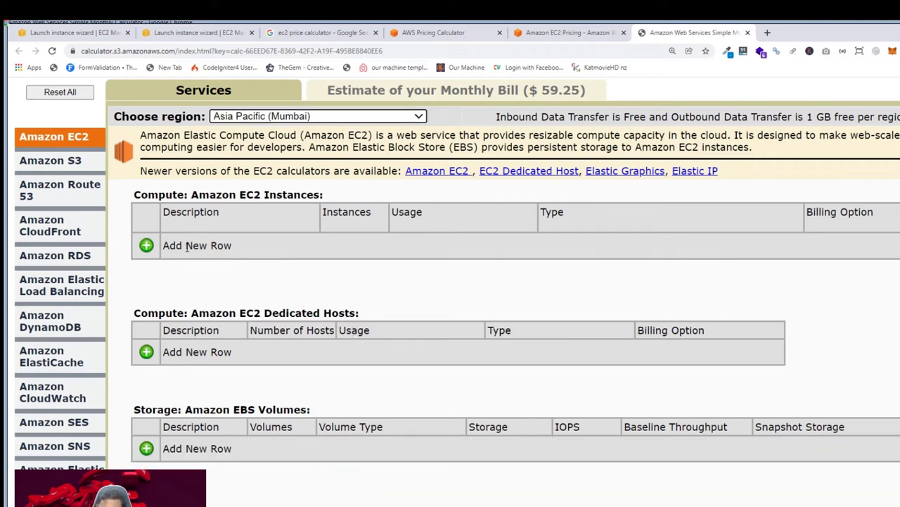
Step: Add a new row under Amazon EC2 Instances and open its instance type selection
scroll(277, 255, up, 1)
click(146, 296)
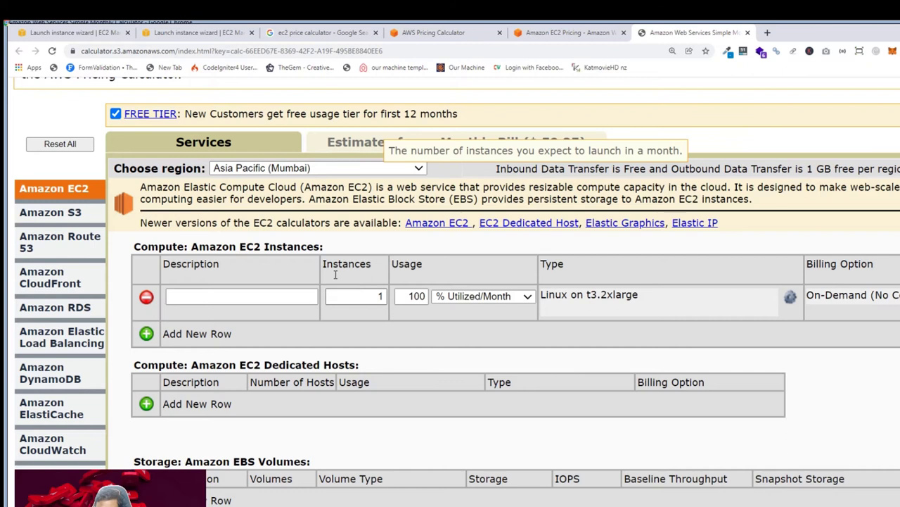
click(372, 299)
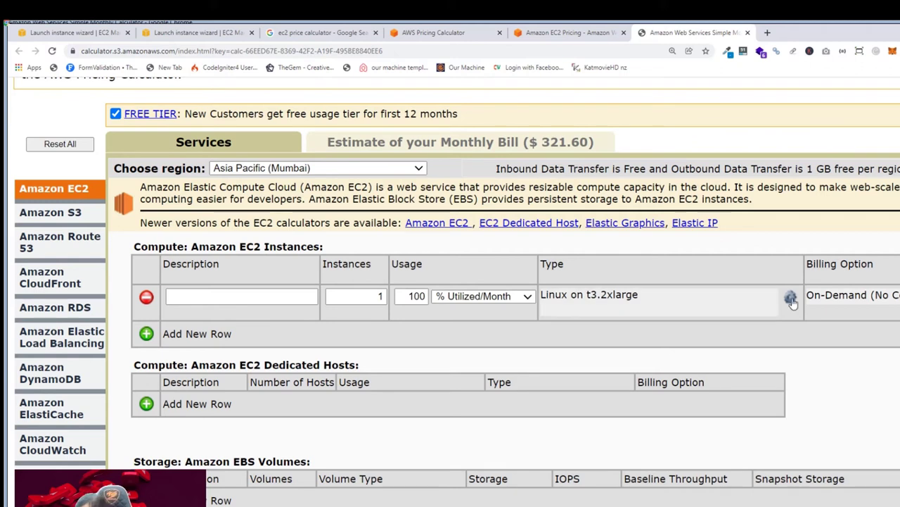
click(598, 299)
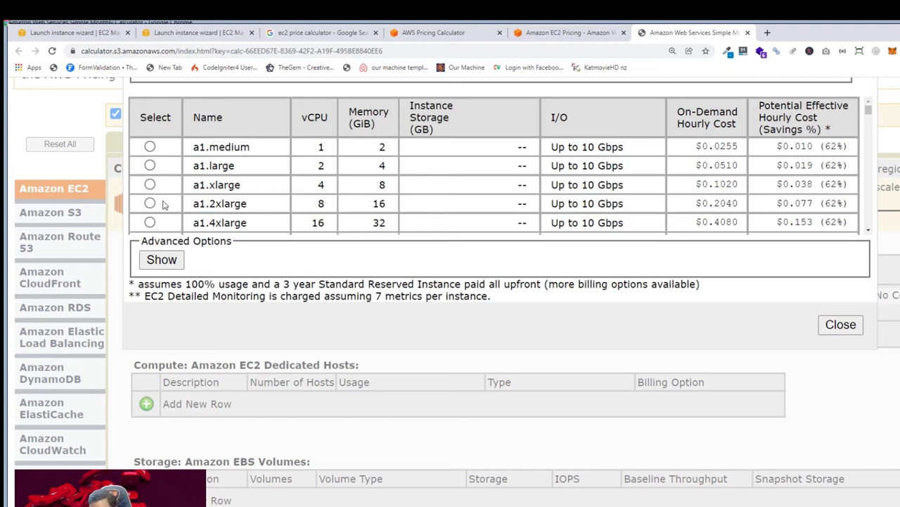
Step: Choose the a1.medium instance type with Linux and show the advanced options
scroll(168, 225, up, 3)
click(184, 317)
scroll(184, 317, up, 1)
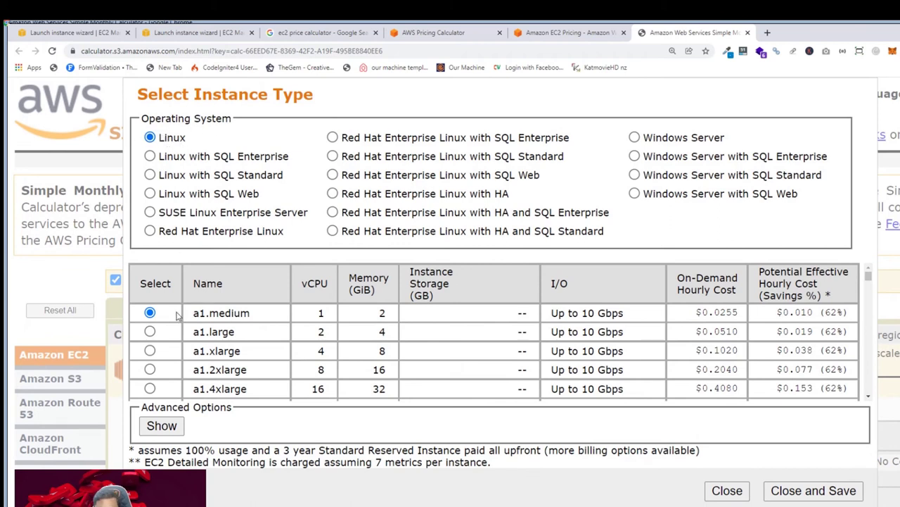
click(162, 426)
Step: Examine the instance type list, comparing vCPU, memory, I/O and on-demand hourly cost for a1.medium and a1.large
scroll(279, 370, down, 5)
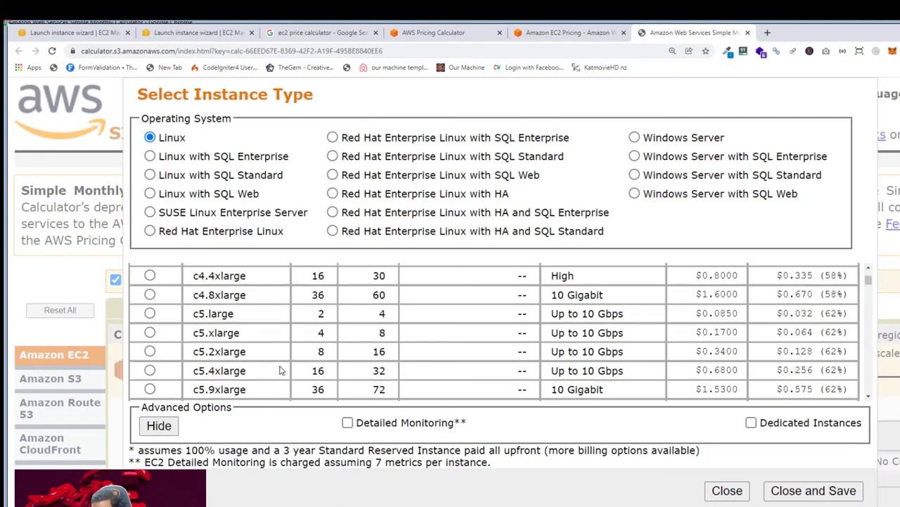
scroll(288, 338, up, 4)
scroll(288, 323, up, 1)
scroll(289, 323, down, 1)
scroll(288, 322, up, 2)
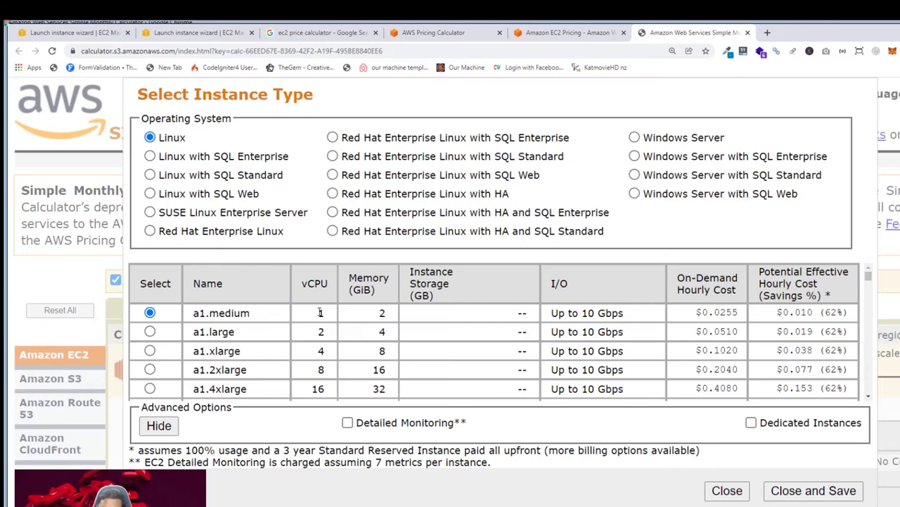
double_click(321, 314)
drag(373, 318, 391, 317)
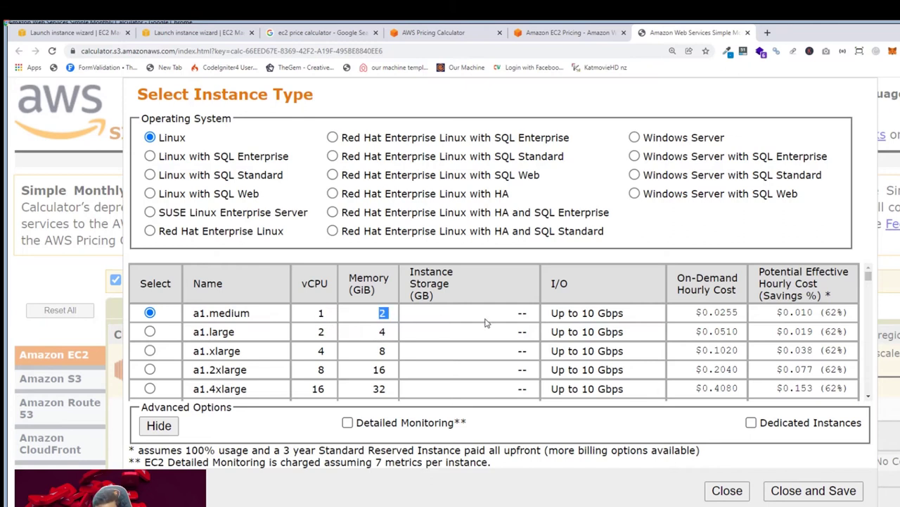
drag(565, 313, 590, 314)
click(615, 313)
drag(551, 282, 582, 287)
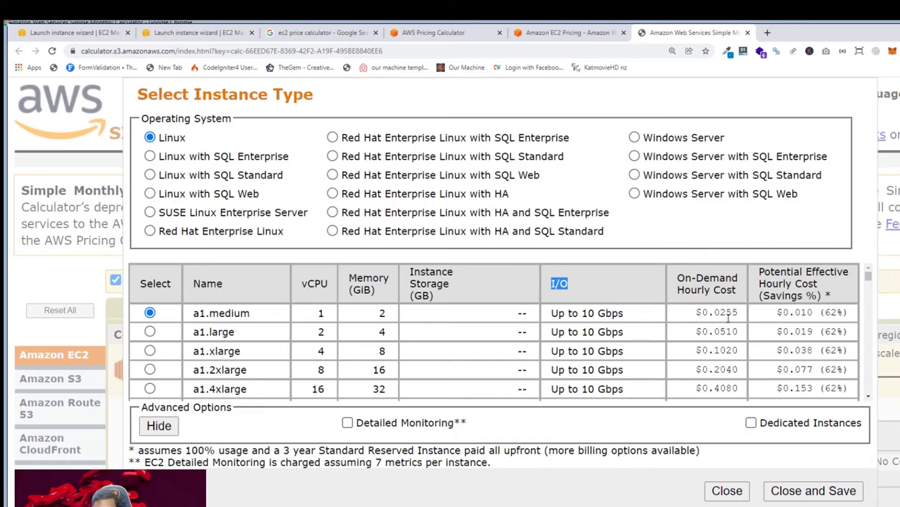
click(383, 314)
double_click(324, 313)
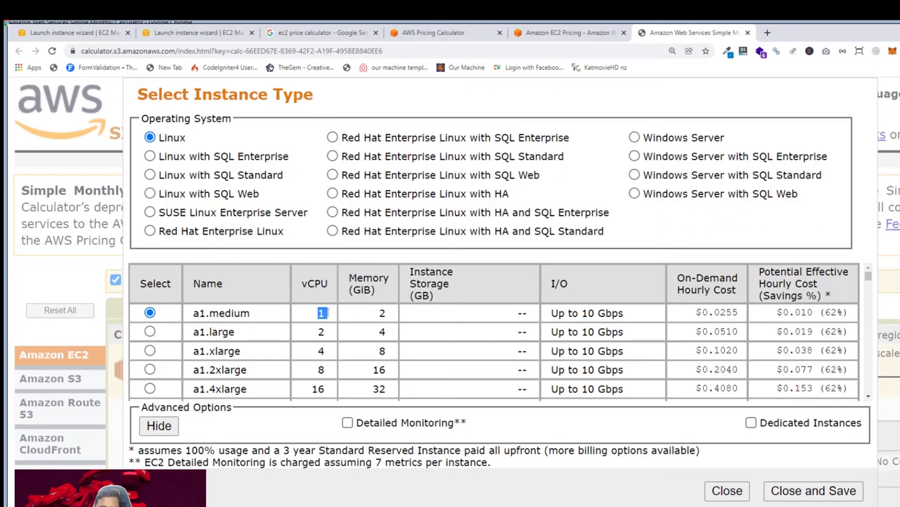
click(338, 331)
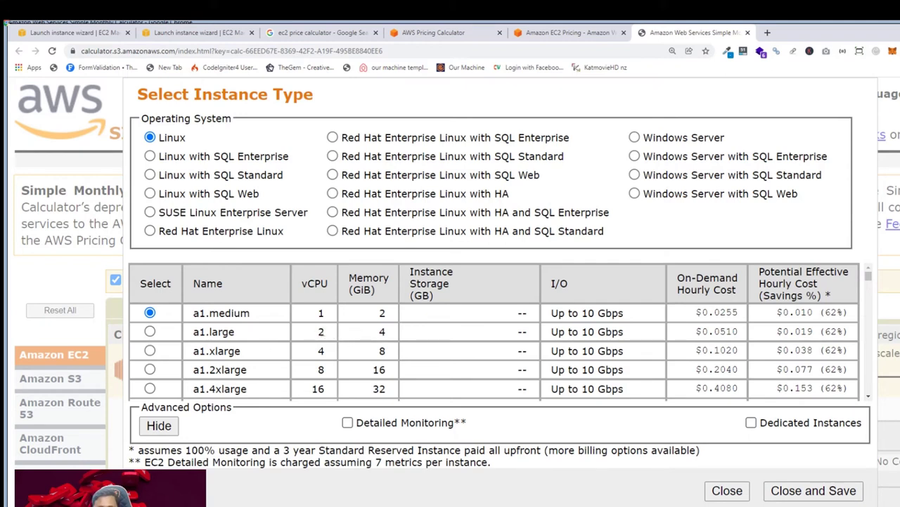
double_click(382, 332)
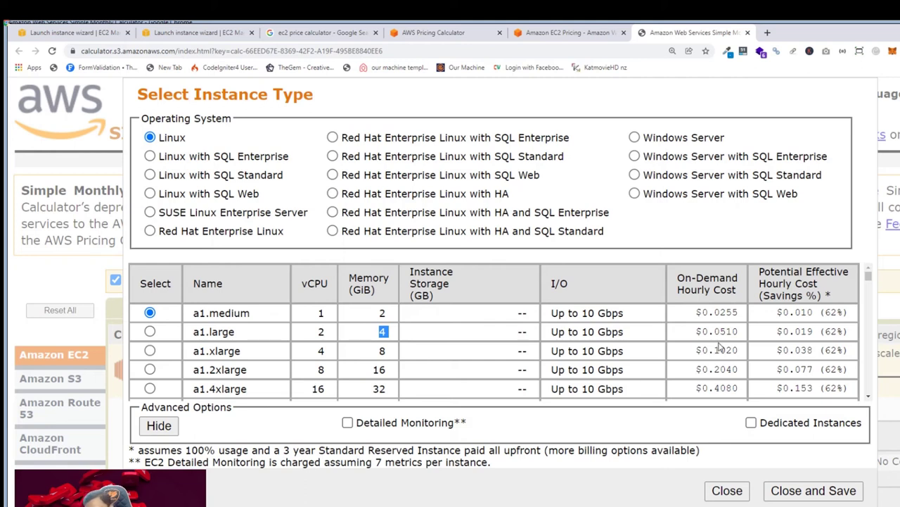
Step: Select the a1.large instance type for the Linux instance and save the selection
click(150, 331)
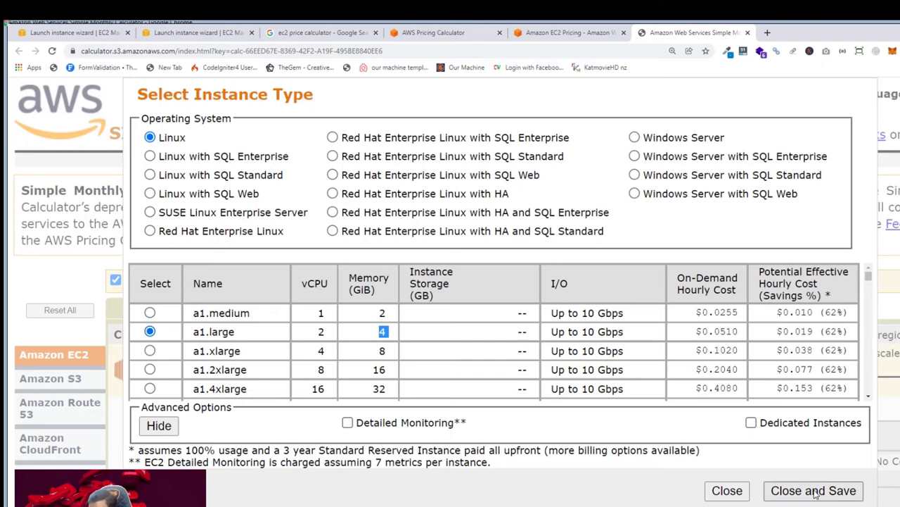
click(837, 489)
scroll(641, 449, down, 2)
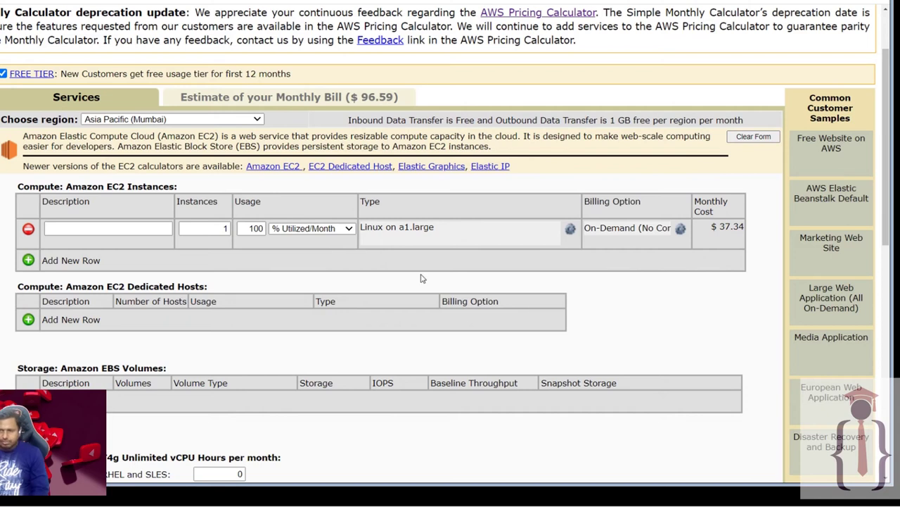
Step: Reopen the instance type selection, compare a1.large with the types in the launch wizard, and close it without changes
click(570, 230)
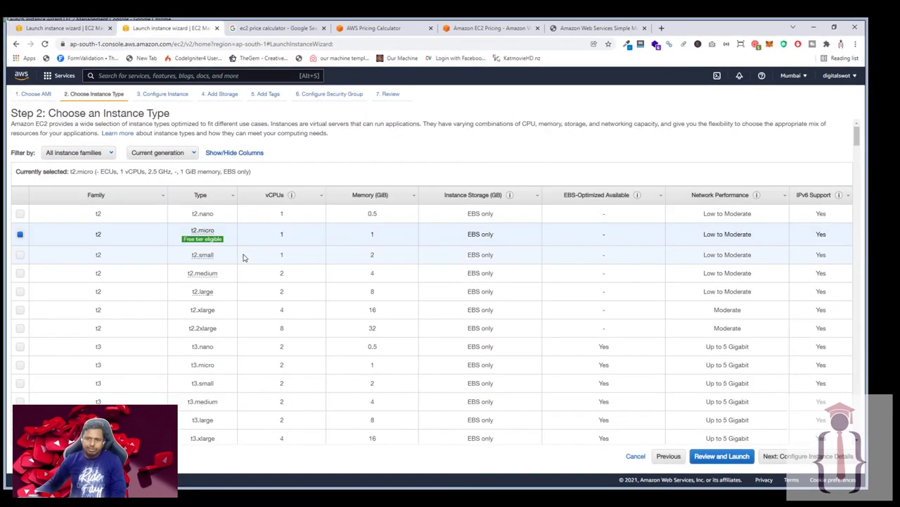
mouse_move(205, 241)
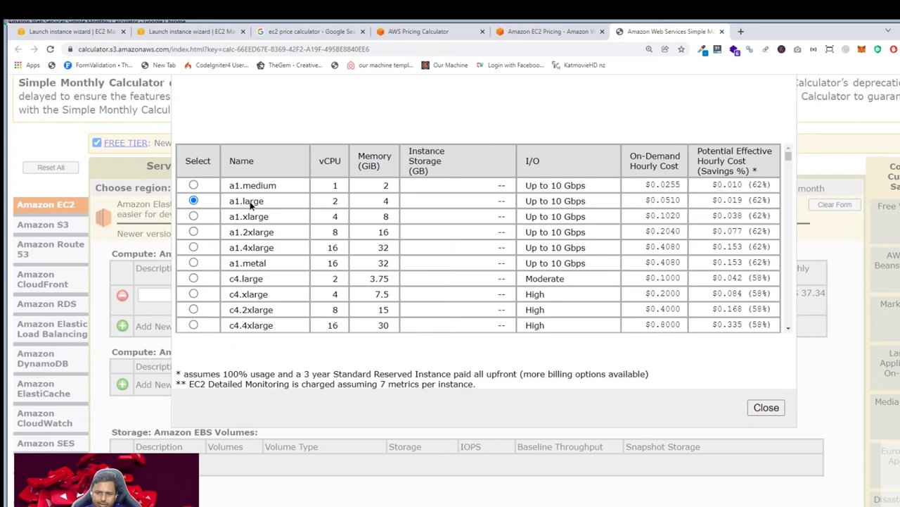
drag(231, 202, 274, 202)
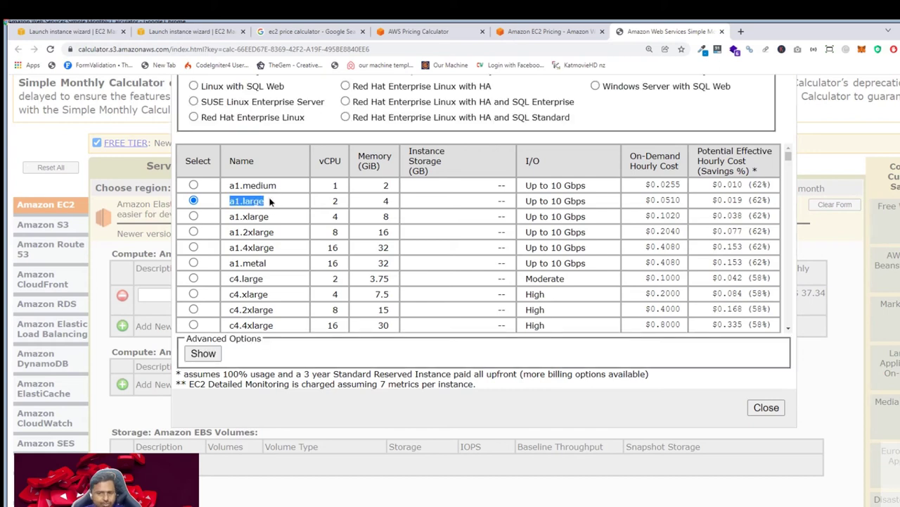
click(766, 407)
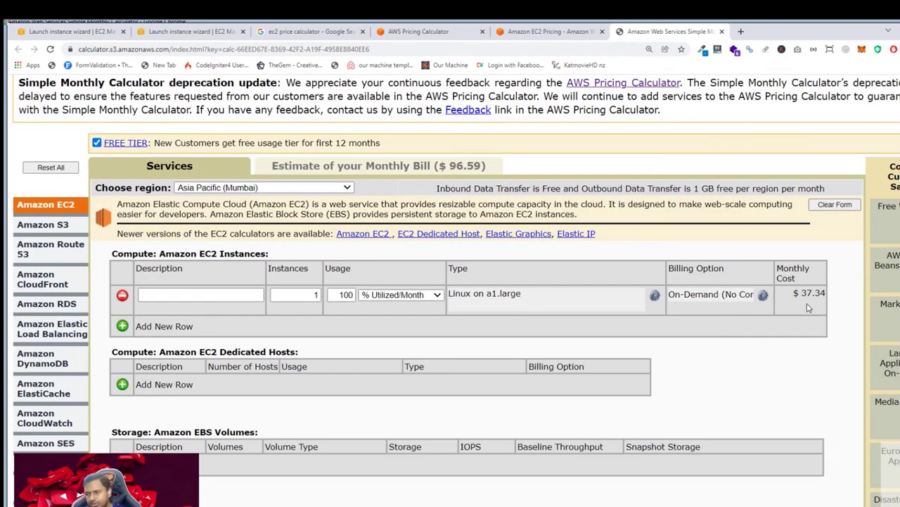
click(172, 31)
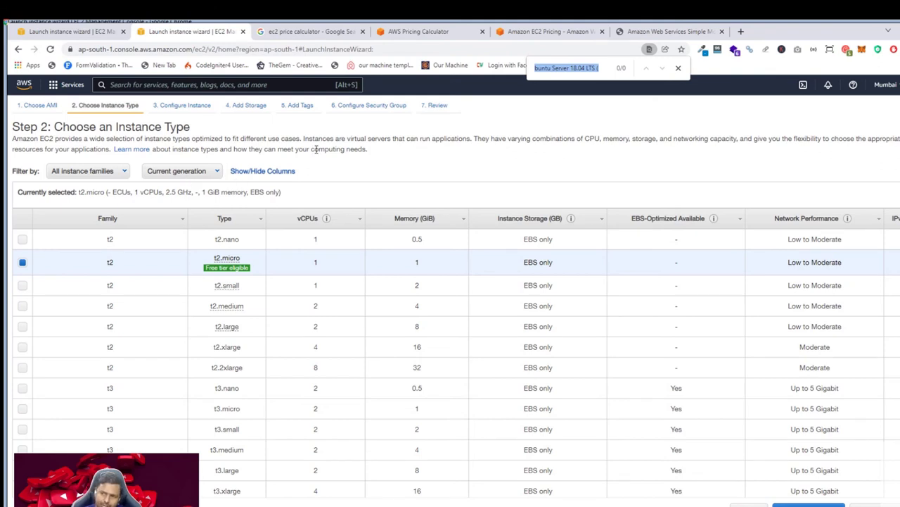
click(532, 31)
click(380, 29)
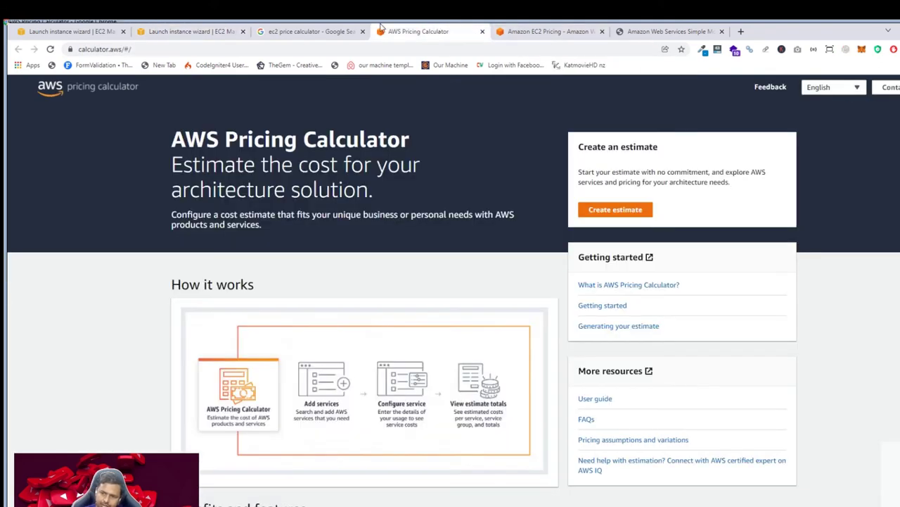
click(310, 31)
click(549, 31)
click(664, 31)
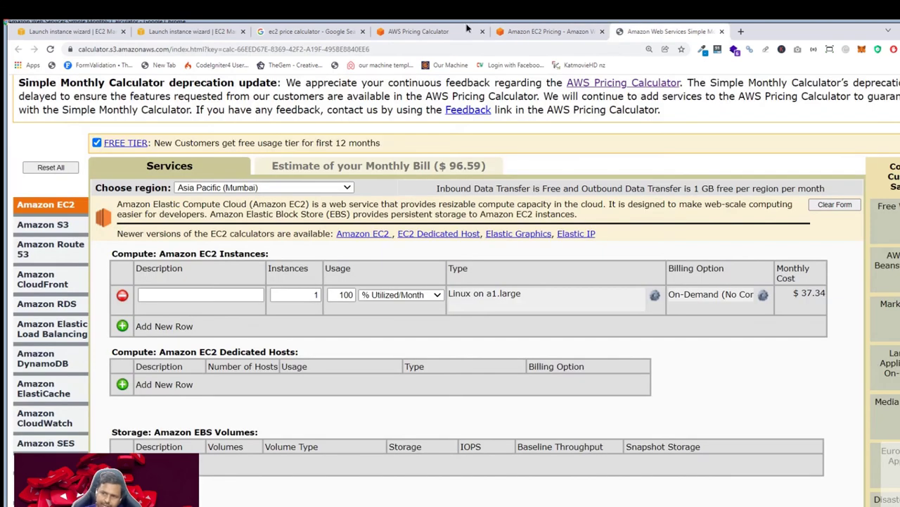
Step: Copy the a1.large type name from the cost calculator and search for it on the EC2 launch wizard's instance type page
drag(467, 28, 310, 31)
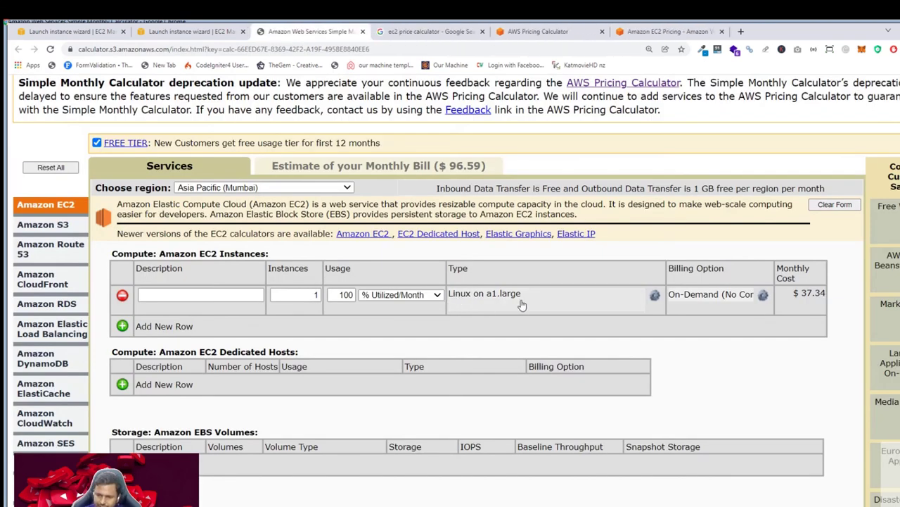
drag(528, 303, 487, 301)
key(ctrl+c)
click(186, 31)
key(ctrl+f)
key(ctrl+v)
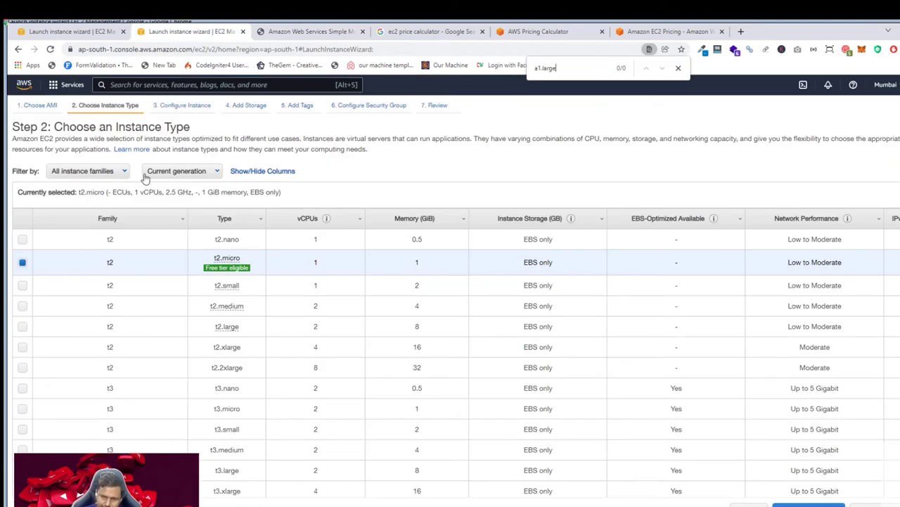
Step: Filter the instance type list to the a1 family and check whether a1.large is available
click(169, 174)
click(118, 176)
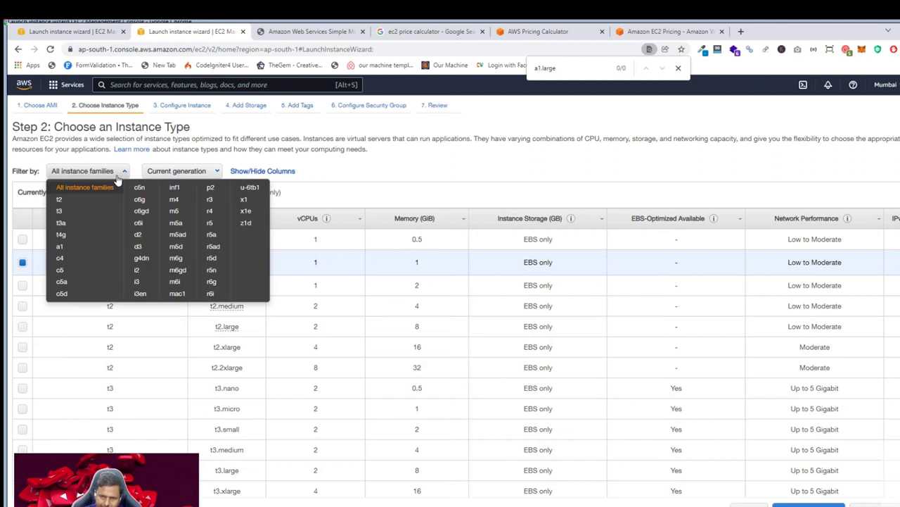
click(59, 247)
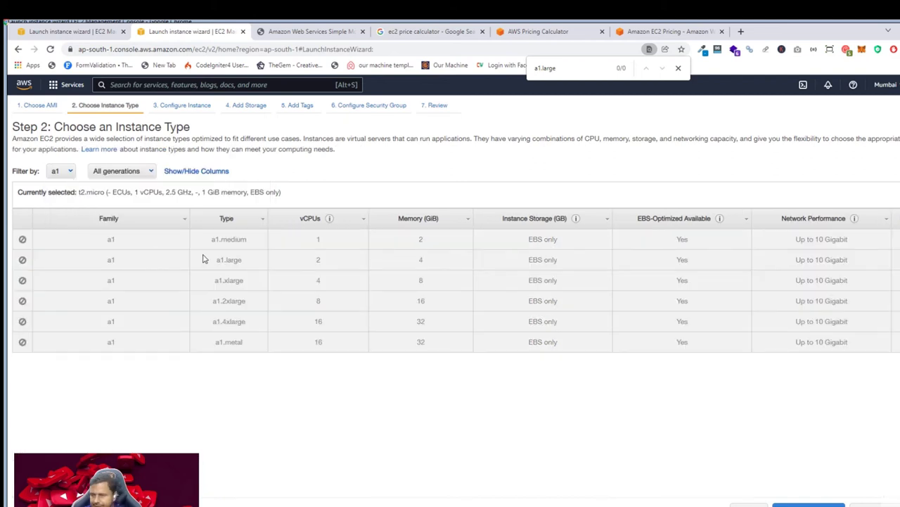
click(60, 171)
click(167, 420)
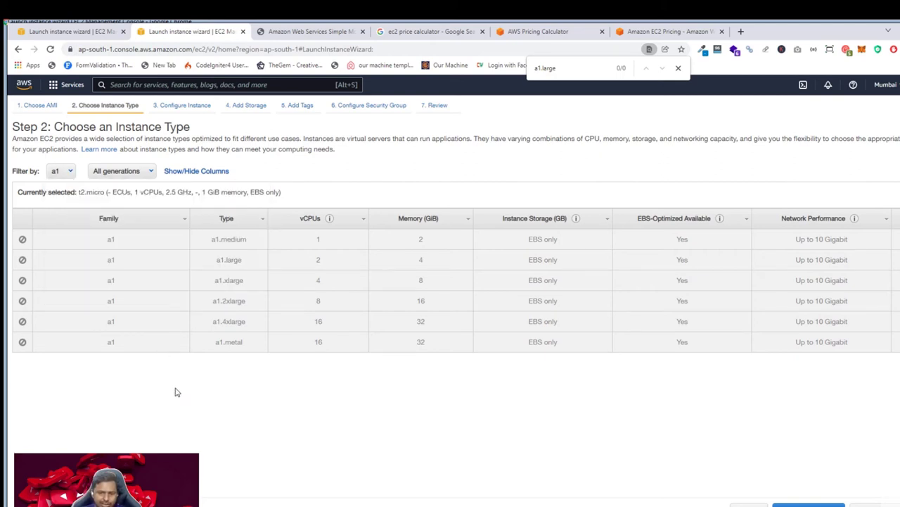
Step: Check the t2 family in the instance type list and select the t2.medium instance type
click(61, 171)
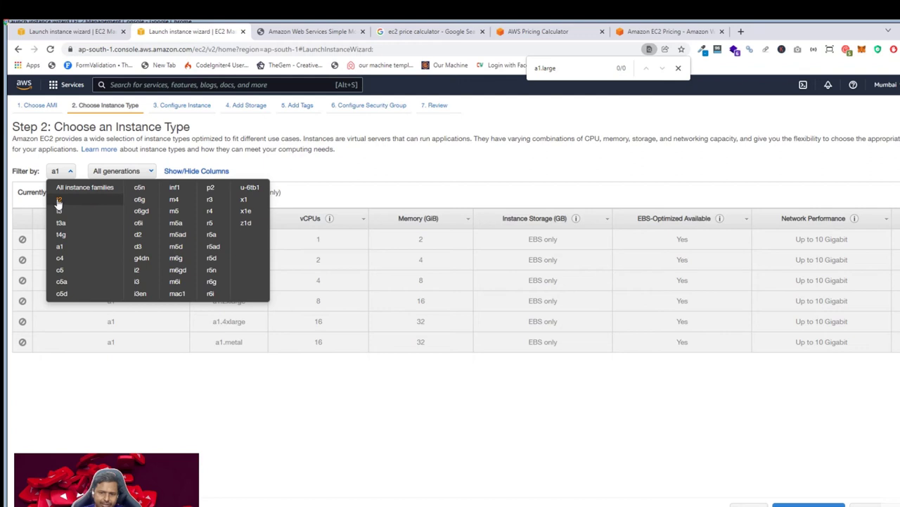
click(59, 205)
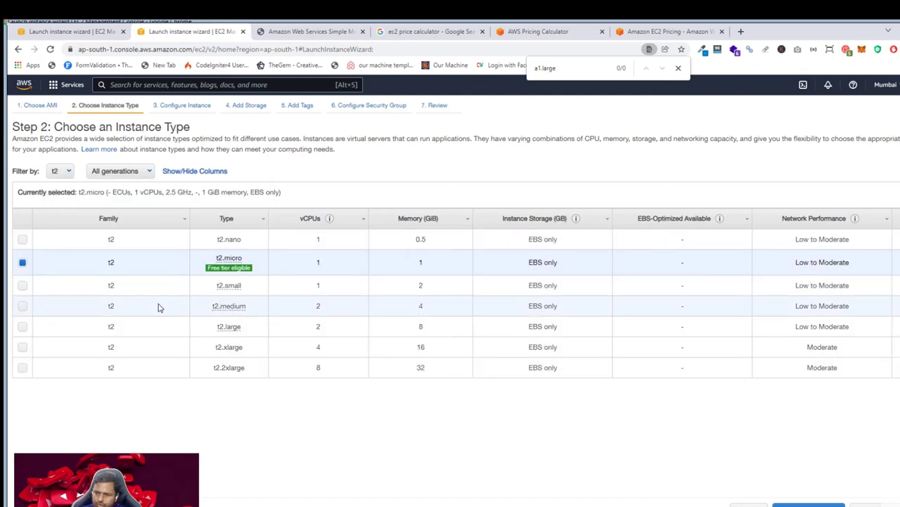
drag(314, 306, 325, 311)
click(325, 311)
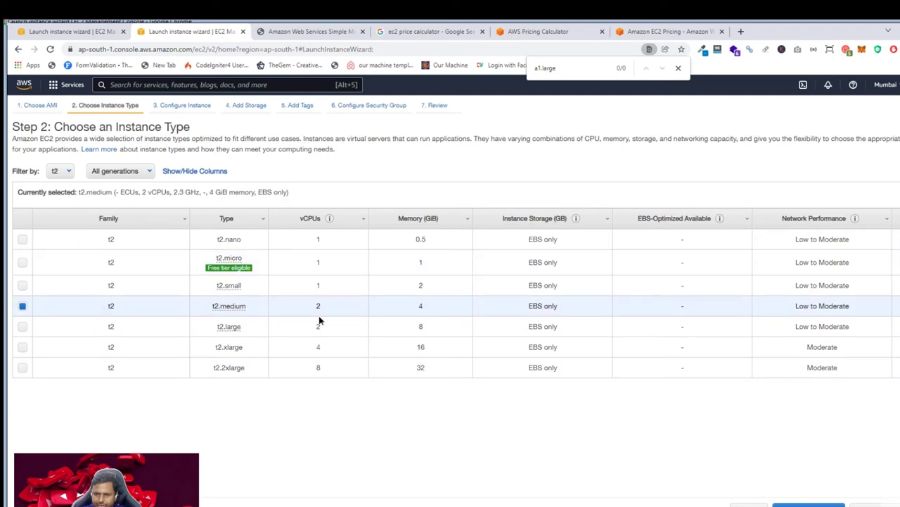
drag(418, 305, 423, 311)
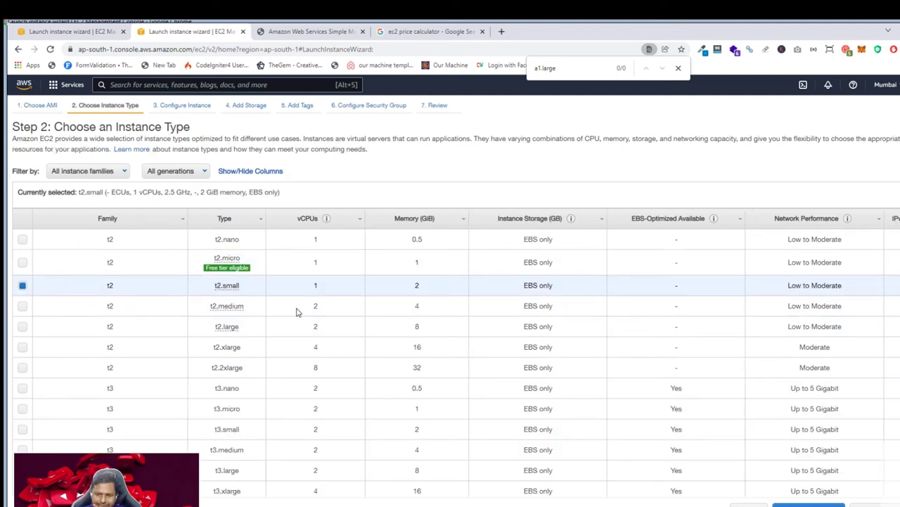
click(297, 312)
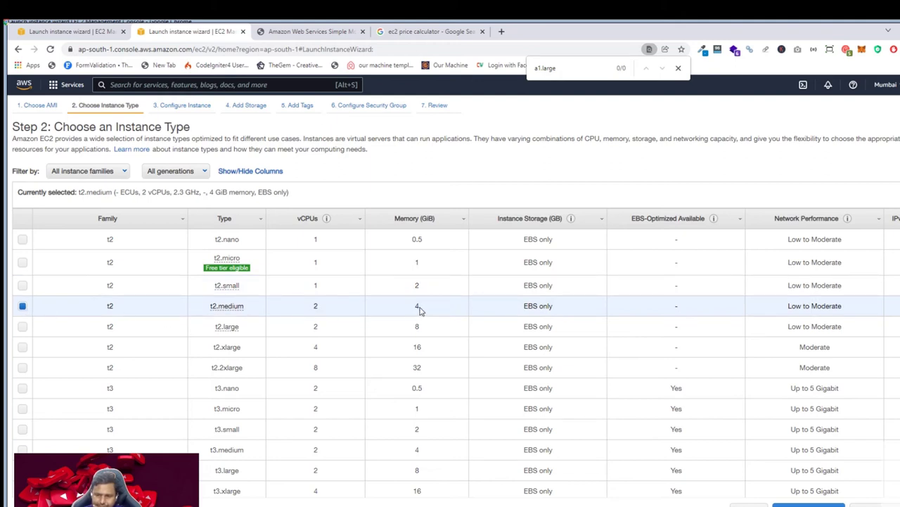
double_click(311, 307)
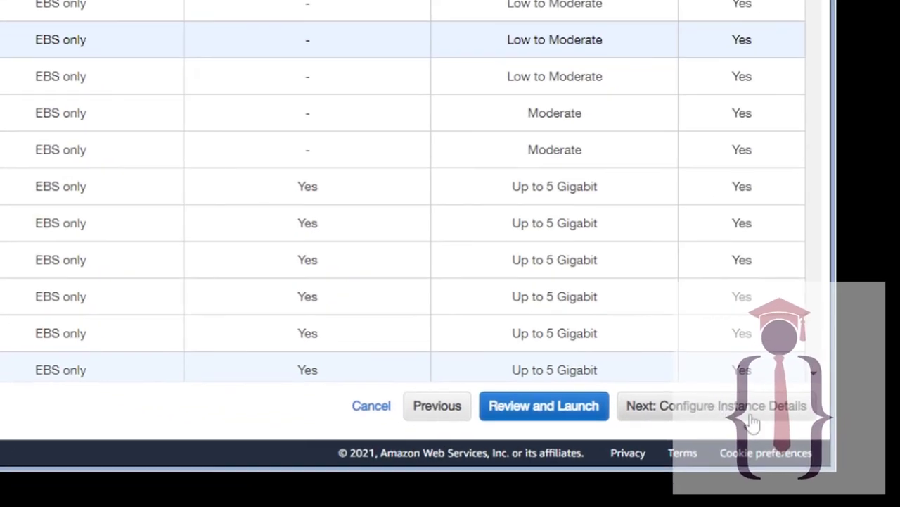
Step: Continue to the instance details, review them without changes, and proceed to the storage settings
click(751, 415)
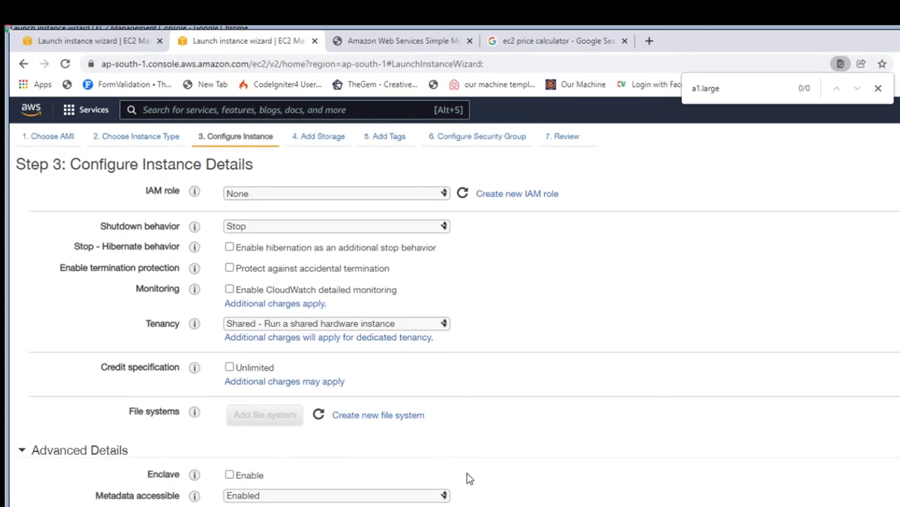
scroll(470, 478, up, 5)
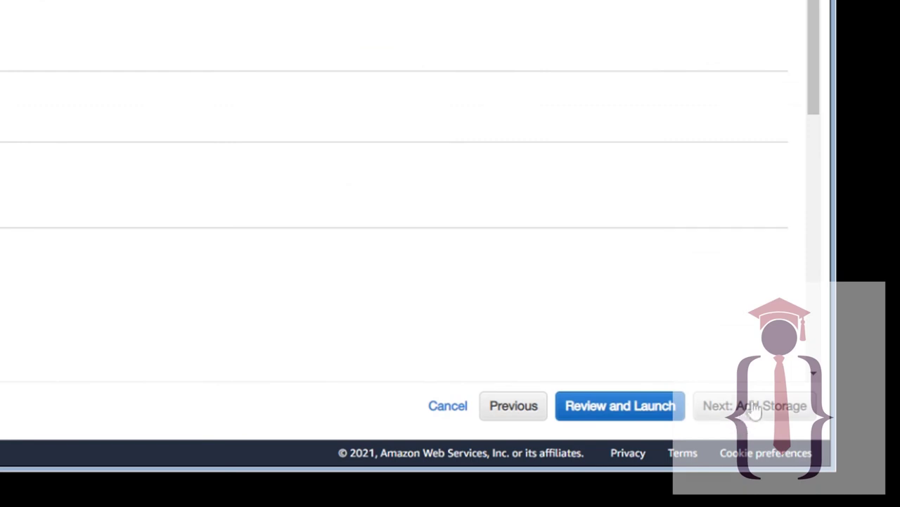
click(752, 408)
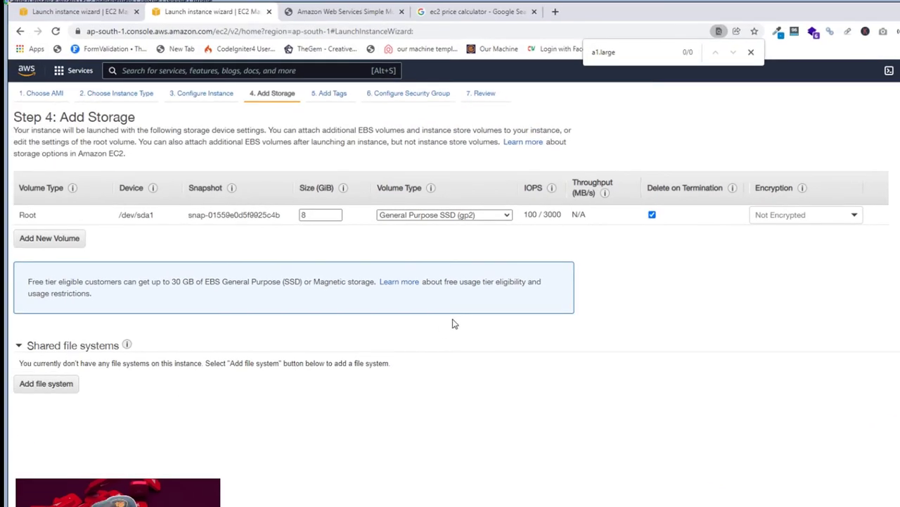
Step: Set the root volume size to 30 GiB, leave it not encrypted, and continue to the tags
double_click(322, 215)
click(313, 251)
double_click(315, 216)
click(780, 218)
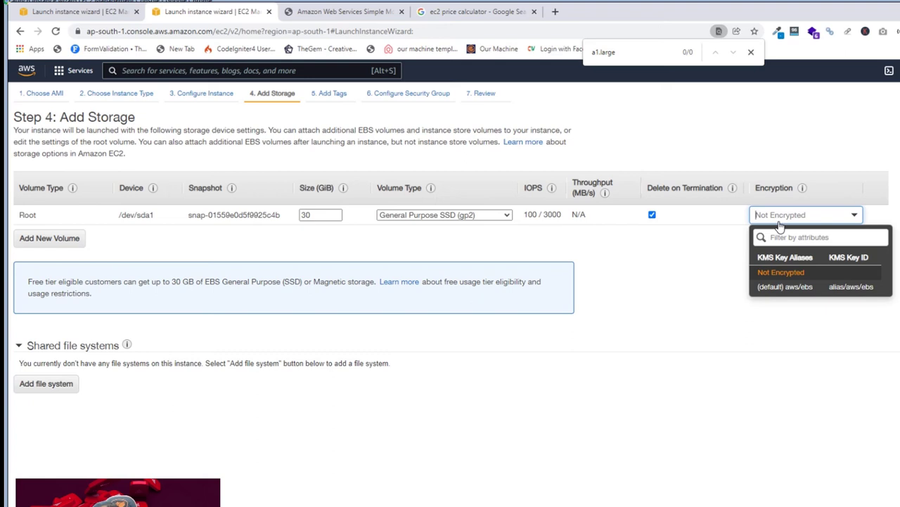
click(676, 261)
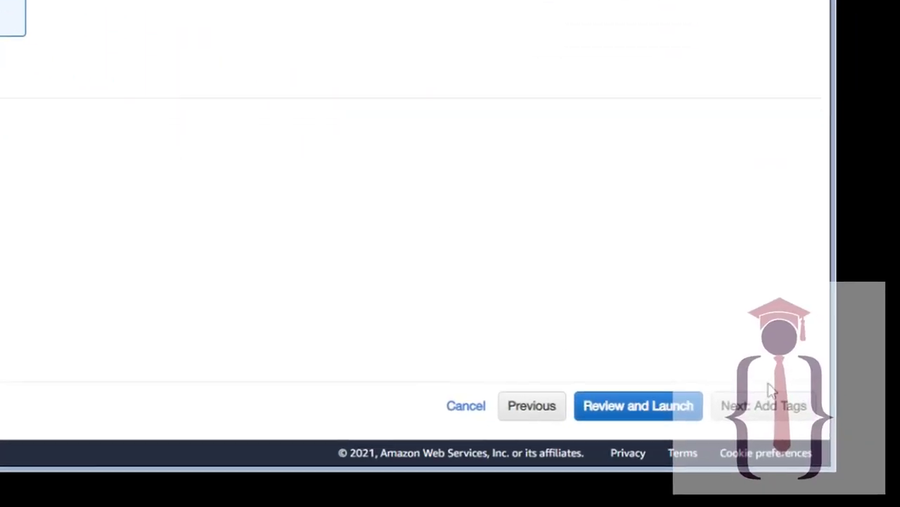
click(774, 410)
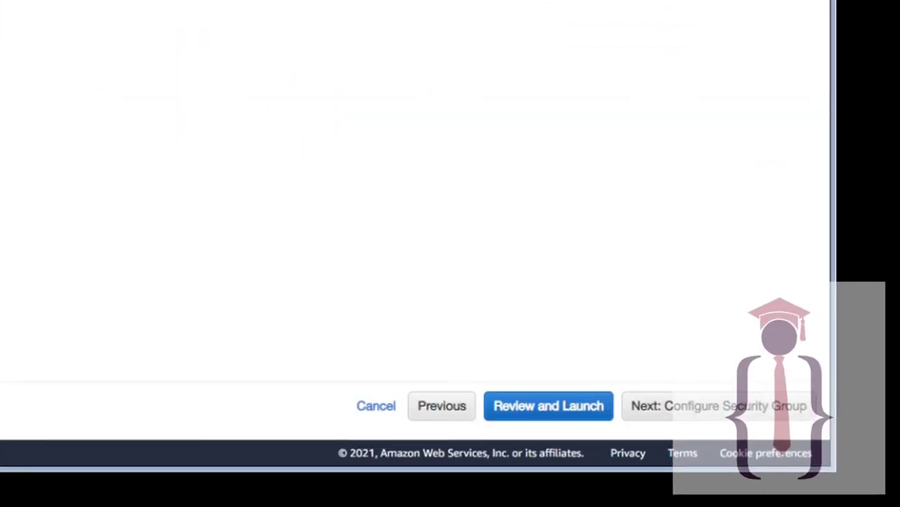
Step: Add a tag with NewEC2 as both key and value, and continue to the security group configuration
click(40, 215)
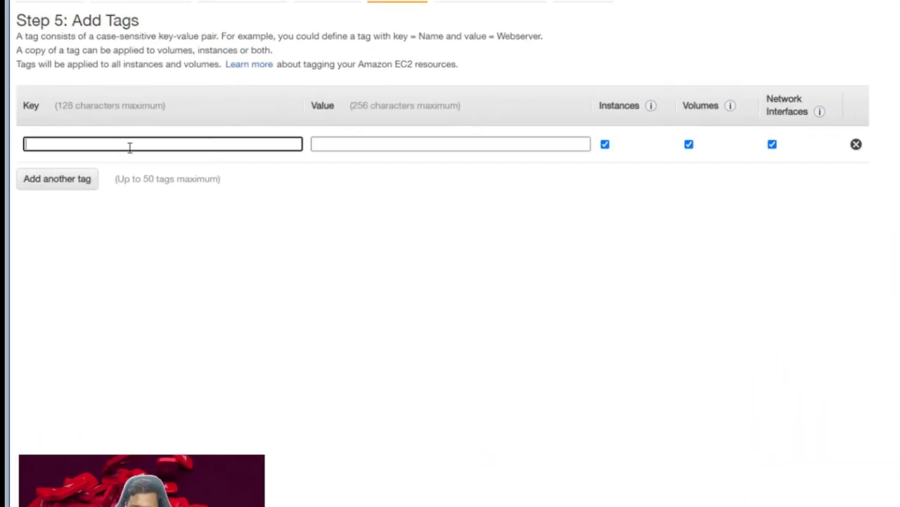
text(New)
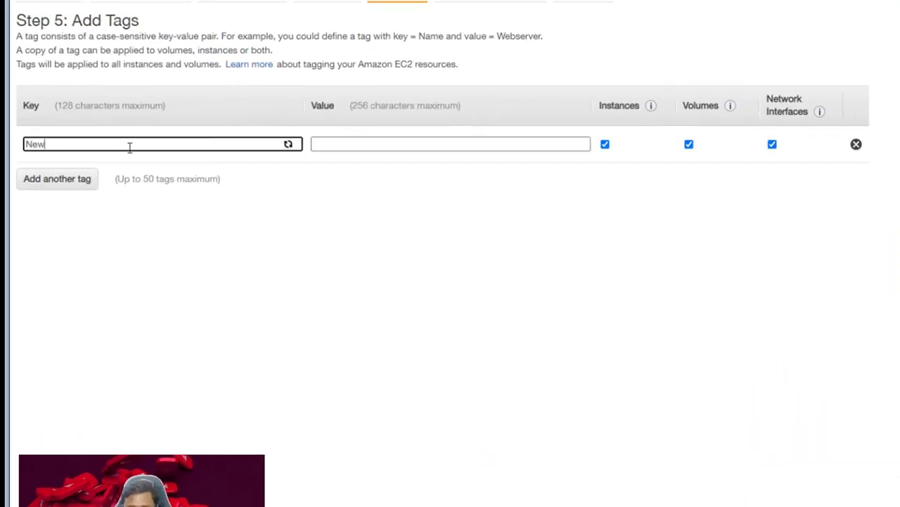
text(EC2)
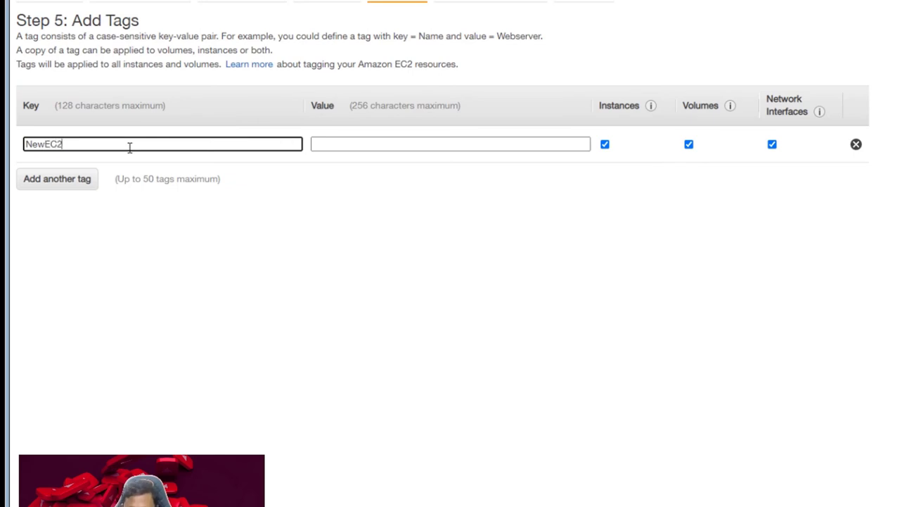
key(ctrl+a)
key(ctrl+c)
click(358, 146)
key(ctrl+v)
click(301, 264)
click(352, 147)
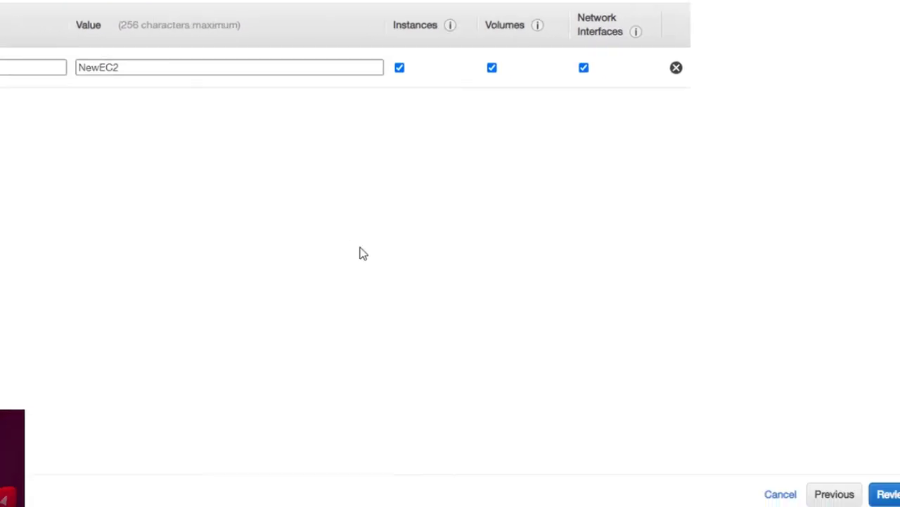
click(725, 408)
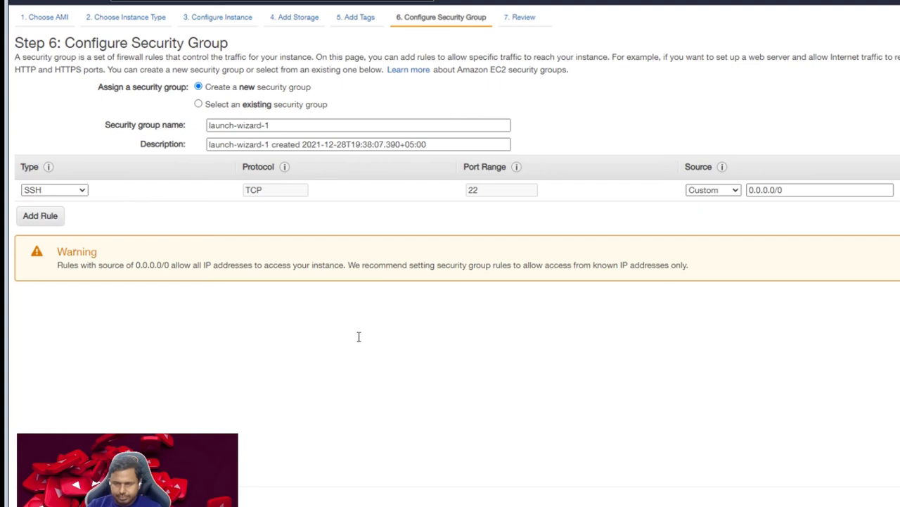
Step: Add an All TCP rule and an All UDP rule to the new security group
click(40, 215)
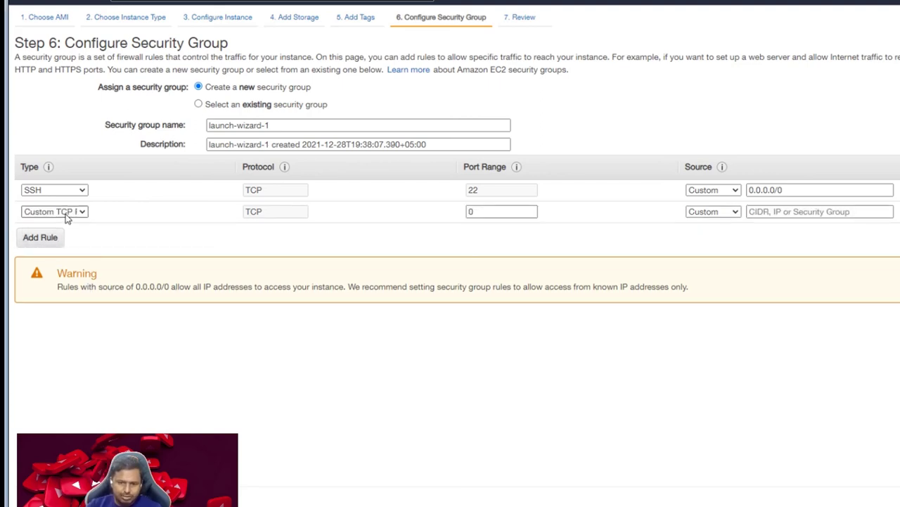
click(44, 279)
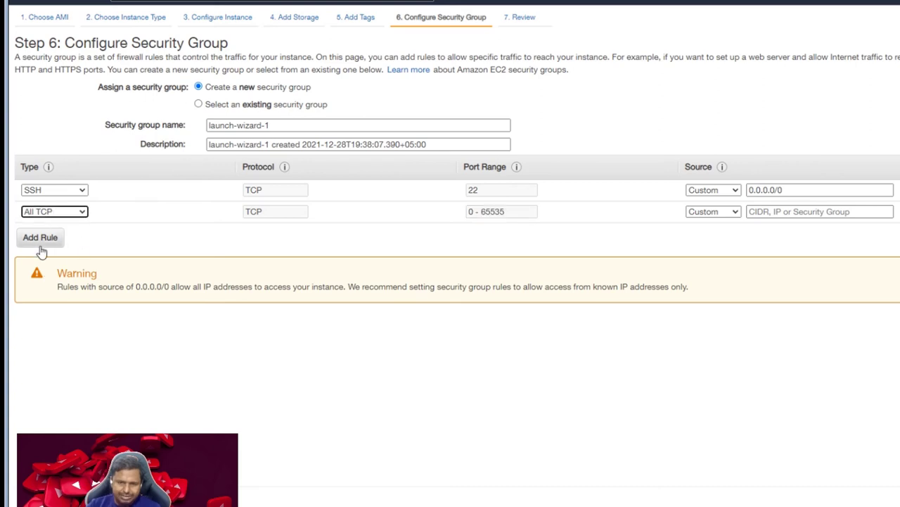
click(40, 241)
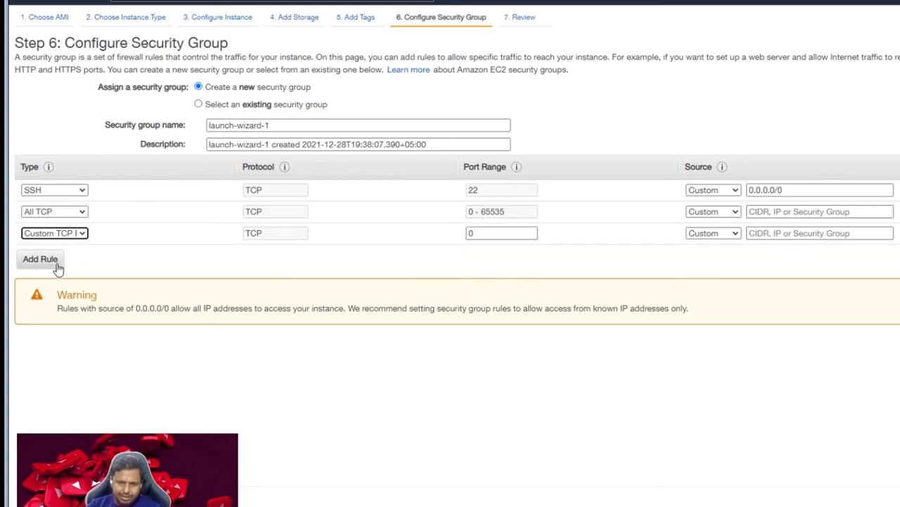
click(62, 313)
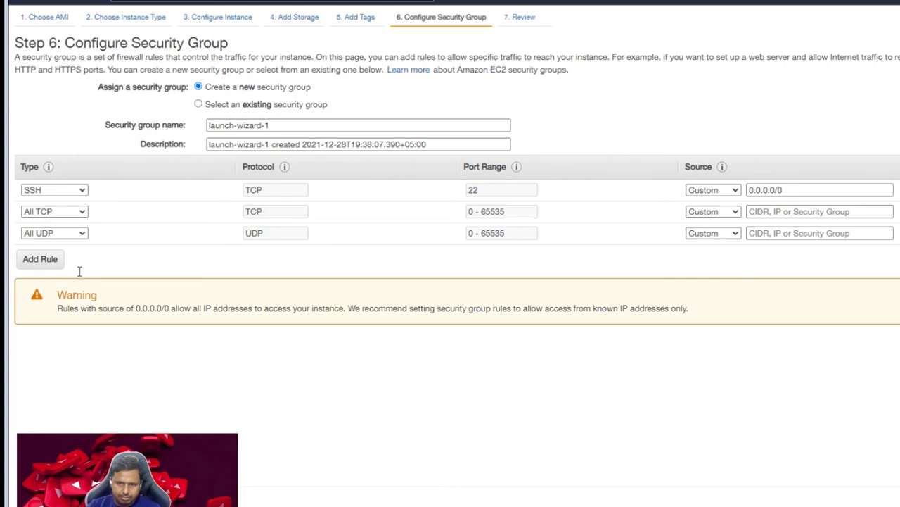
Step: Add another security group rule and set its type to RDP
click(40, 259)
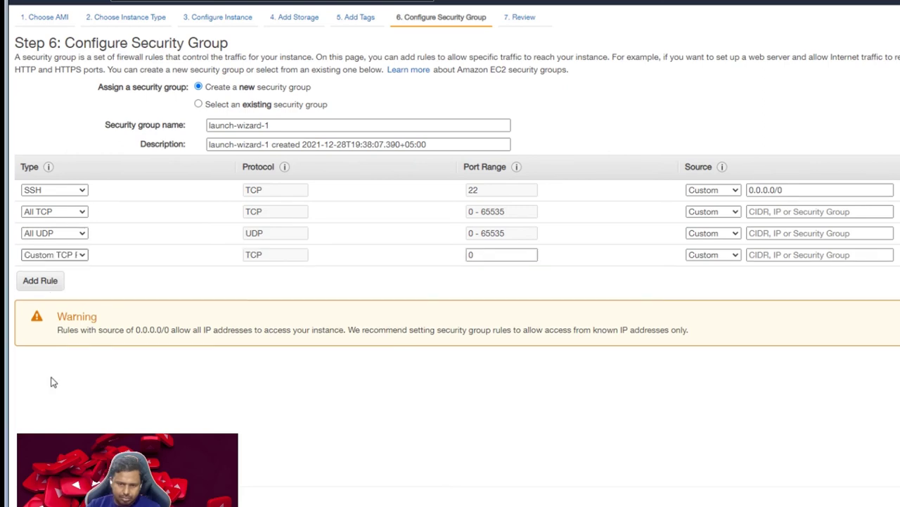
click(51, 411)
click(60, 364)
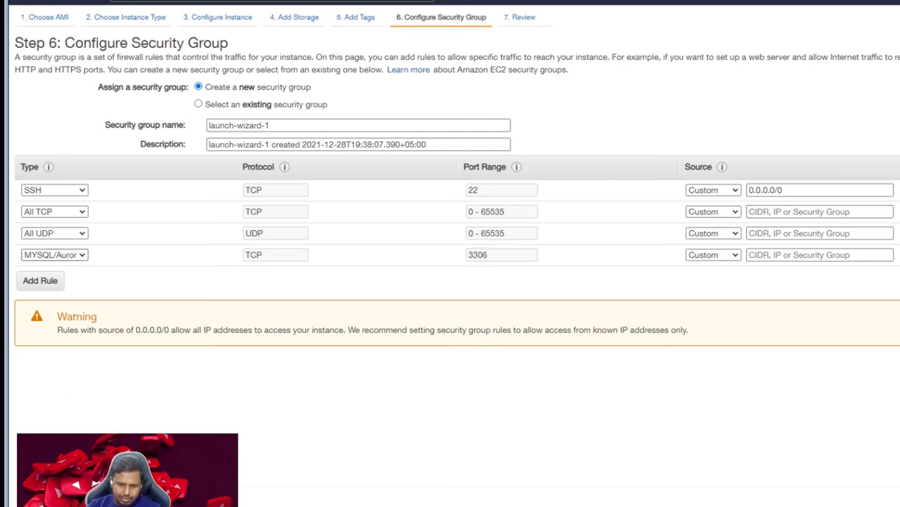
click(48, 414)
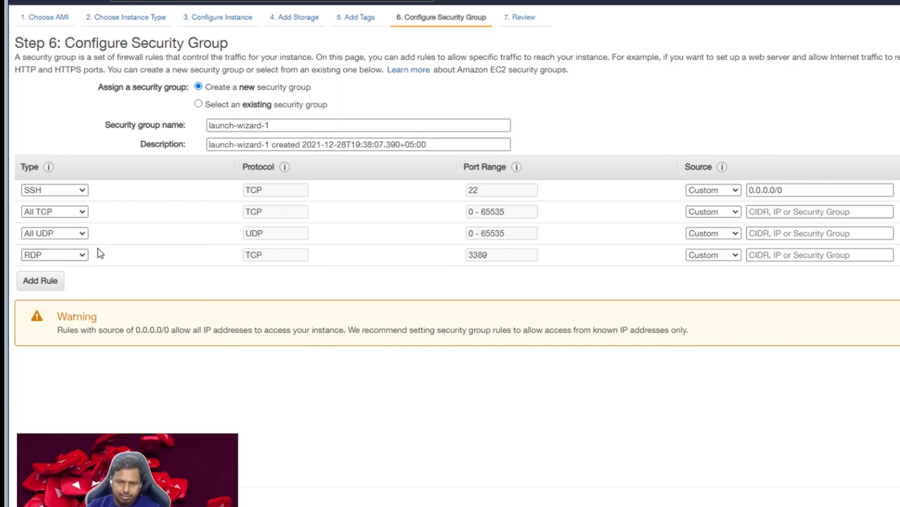
Step: Add a security group rule of type All traffic
click(40, 280)
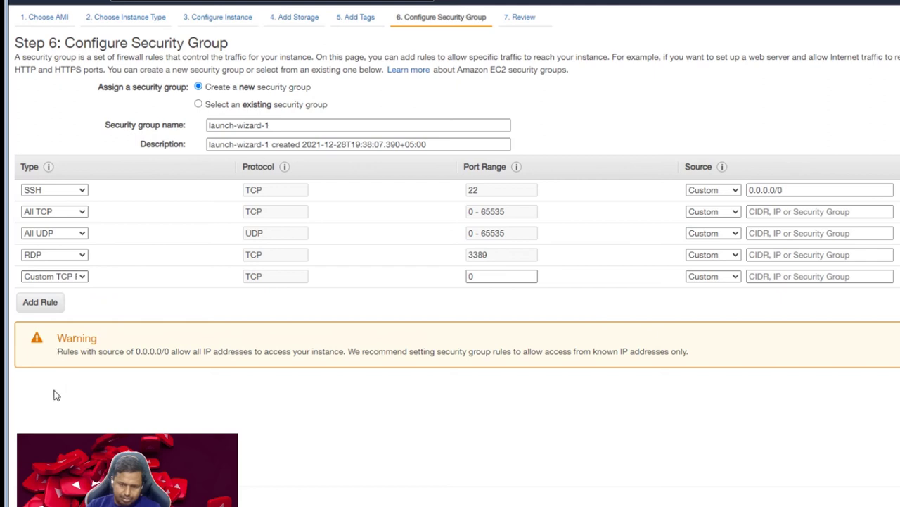
key(a)
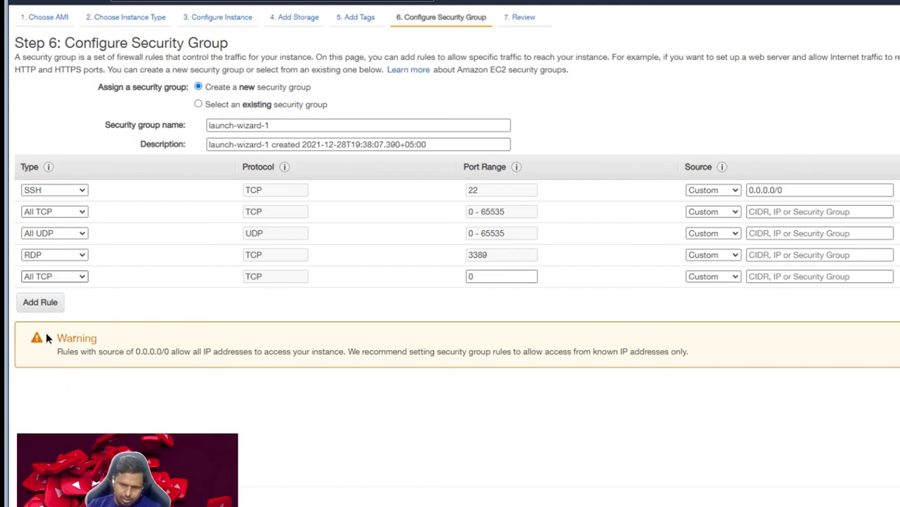
key(a)
key(a)
key(a)
key(a)
Step: Add an HTTPS rule and an HTTP rule to the security group
click(40, 302)
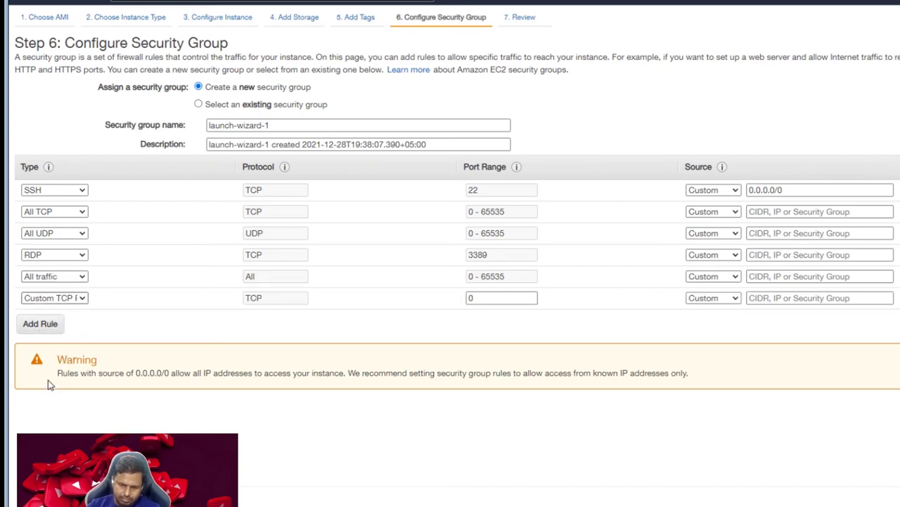
key(h)
key(h)
click(51, 324)
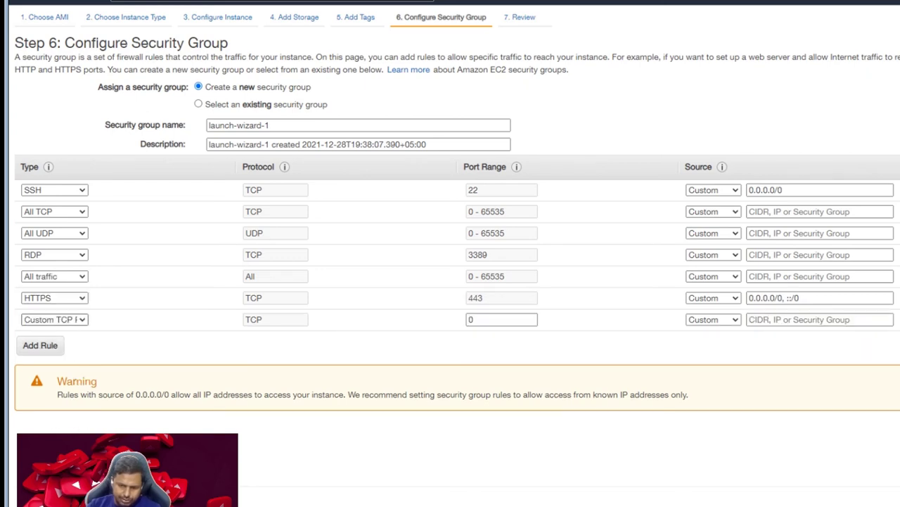
key(h)
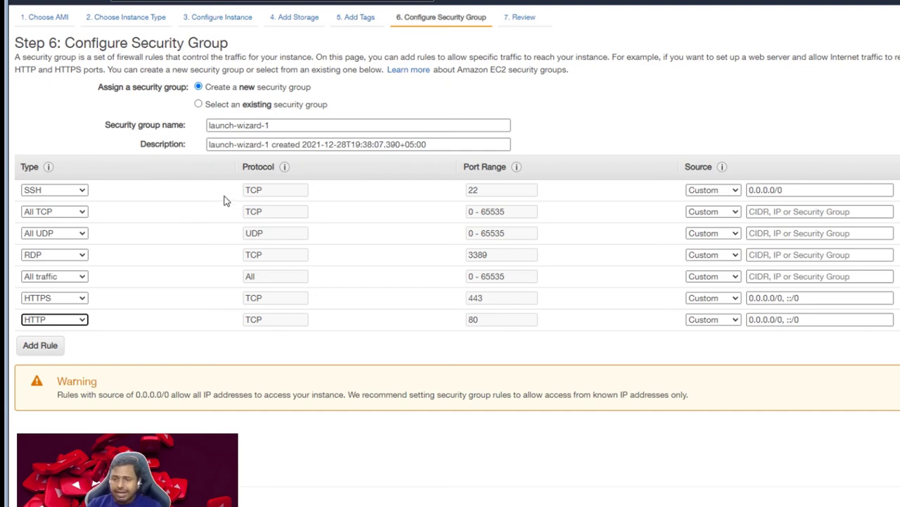
click(715, 201)
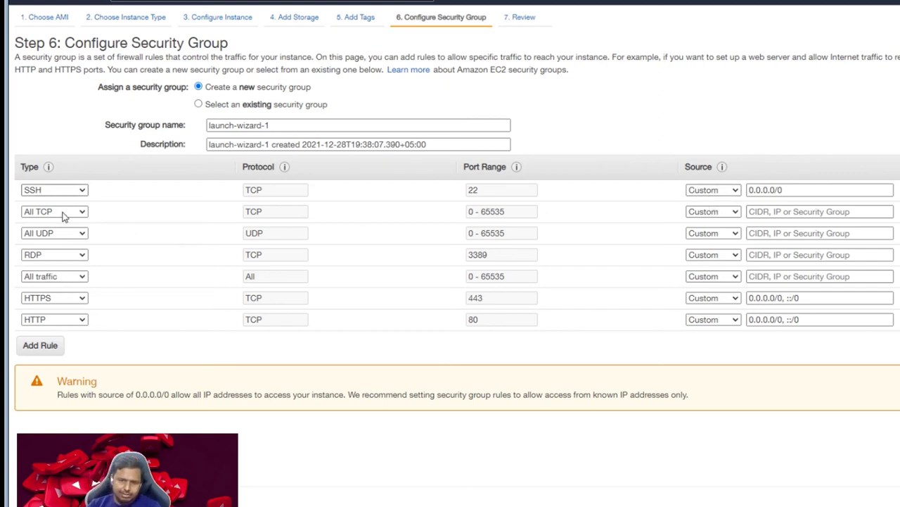
Step: Set the source of all seven security group rules, from SSH through HTTP, to Anywhere
click(710, 215)
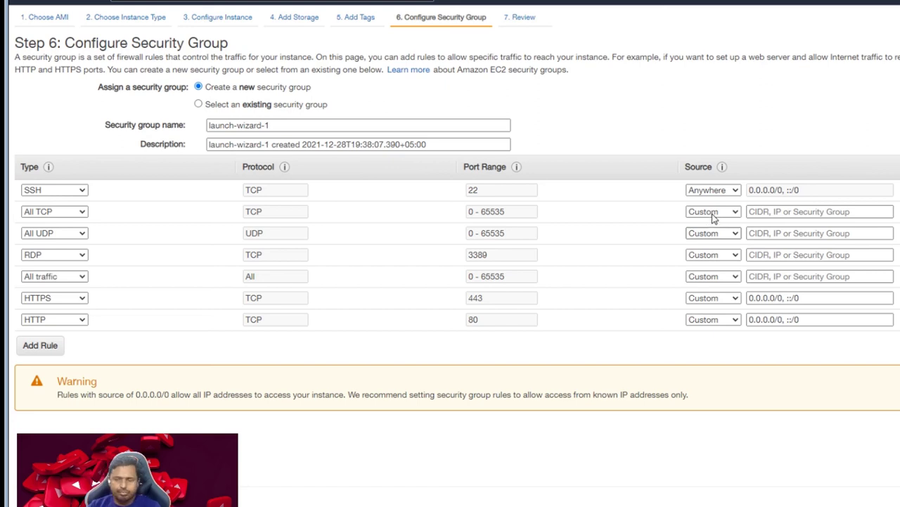
click(714, 215)
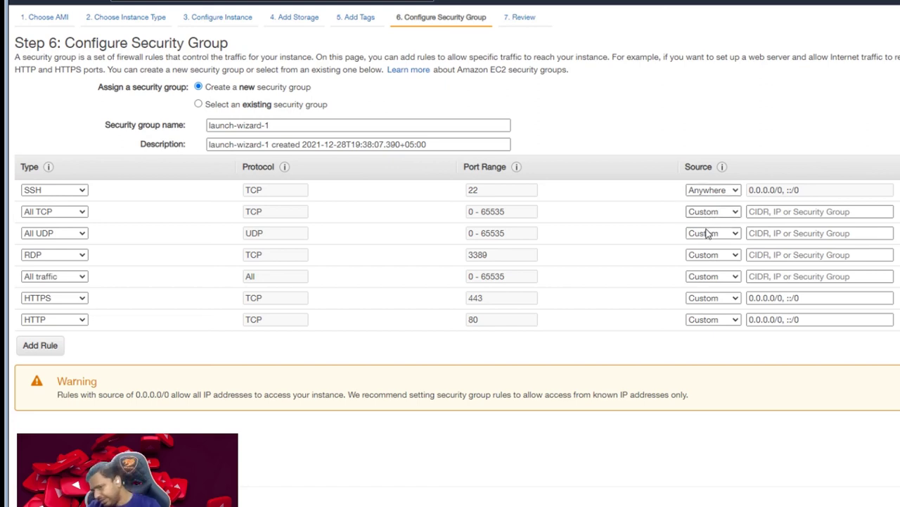
click(711, 237)
click(711, 237)
click(712, 257)
click(712, 255)
click(710, 282)
click(703, 297)
click(707, 320)
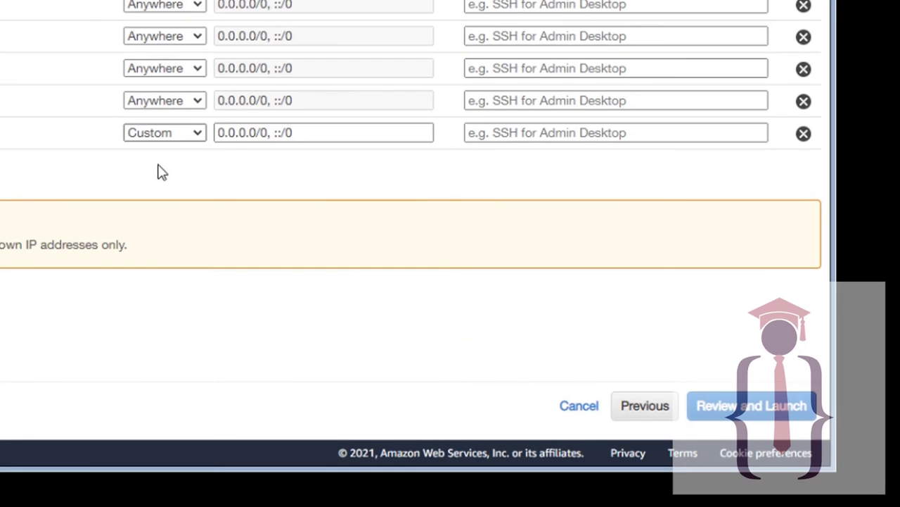
click(160, 173)
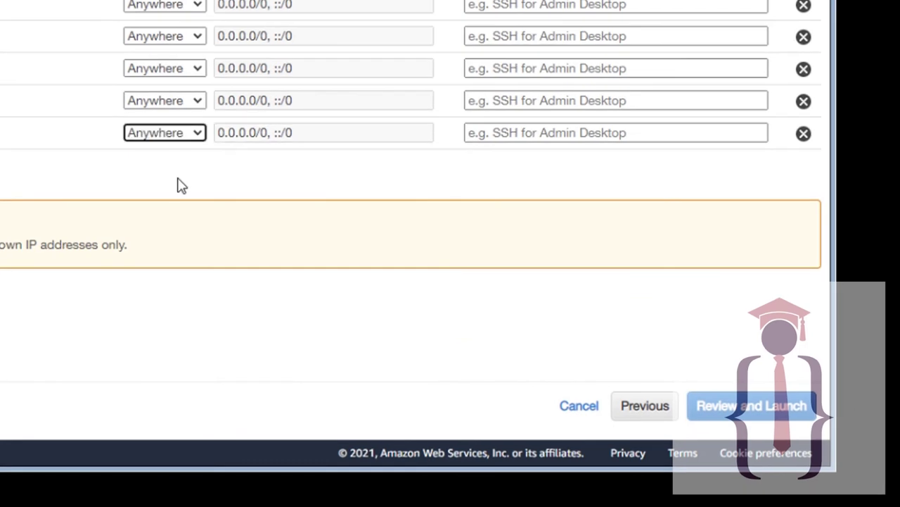
Step: Proceed to the launch review and look over the AMI, instance type and security group rules
click(750, 415)
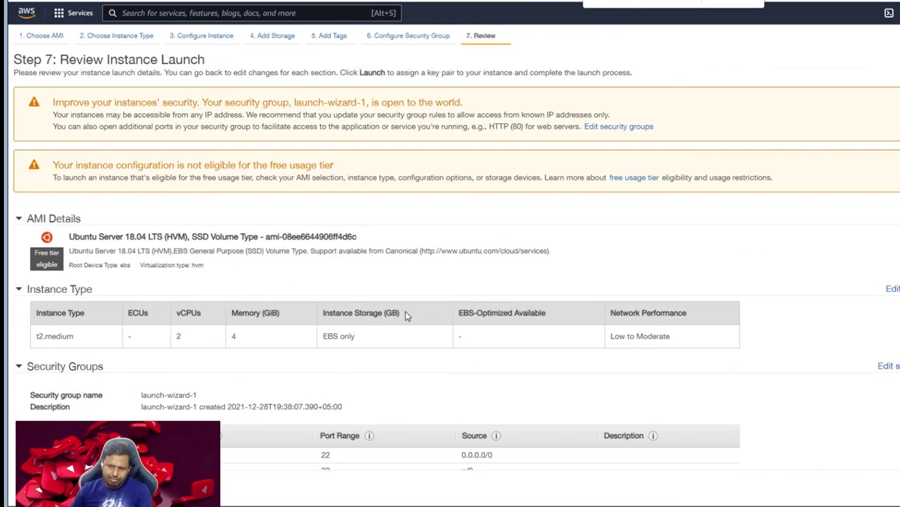
scroll(405, 315, down, 4)
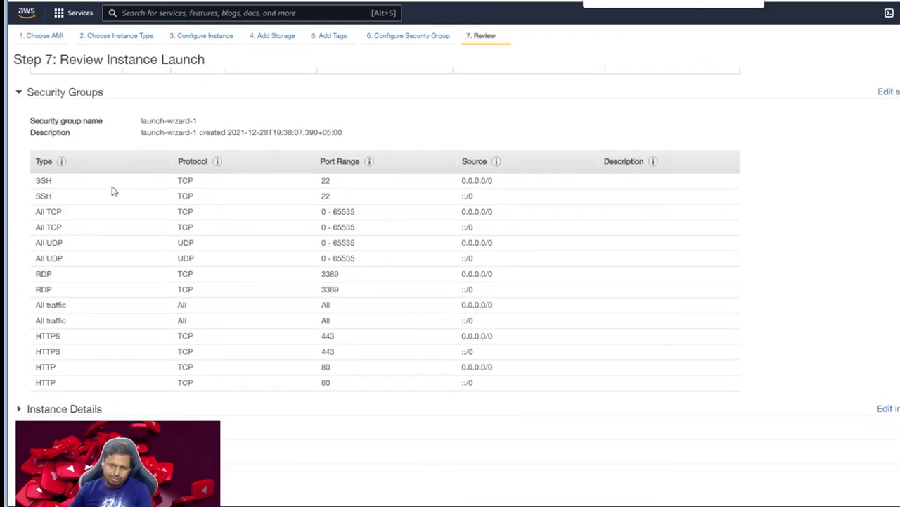
scroll(211, 232, up, 4)
scroll(356, 299, down, 4)
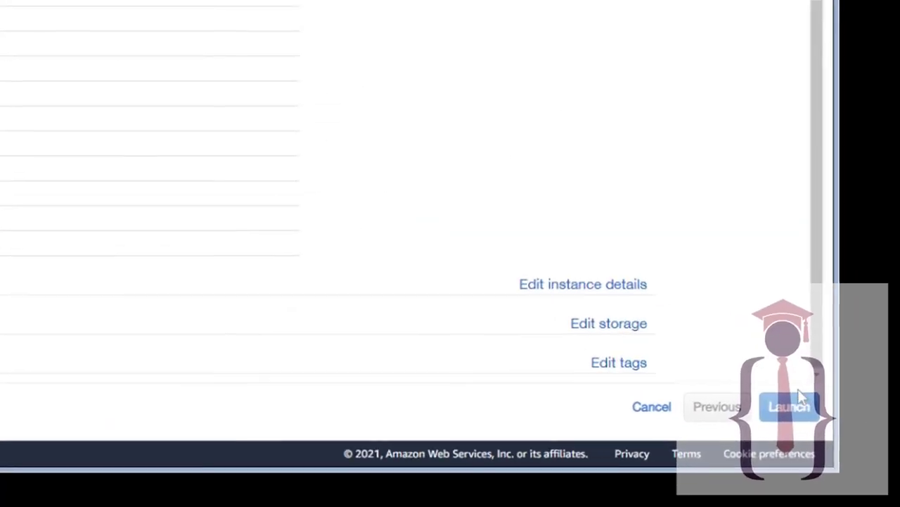
Step: Proceed to launch, create a new RSA key pair named NewEC2 and download its private key file
click(786, 403)
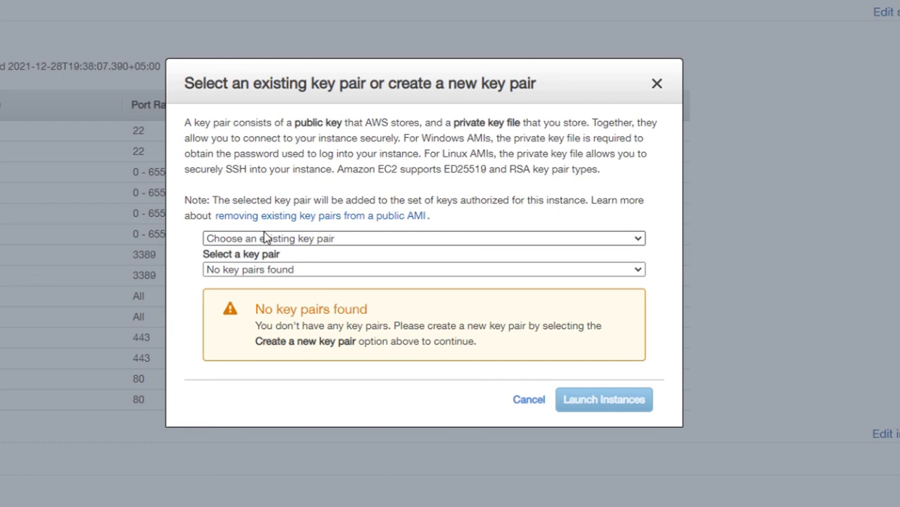
click(265, 234)
click(253, 261)
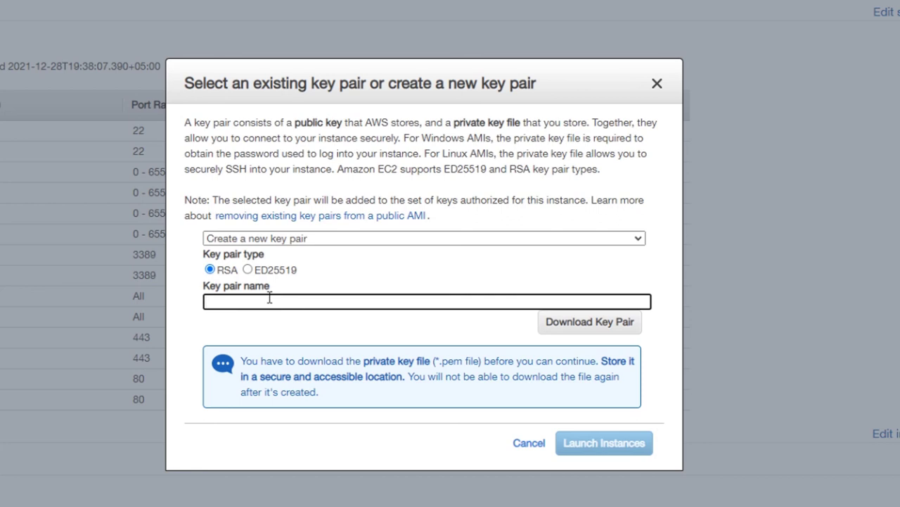
text(NewEC2)
click(333, 251)
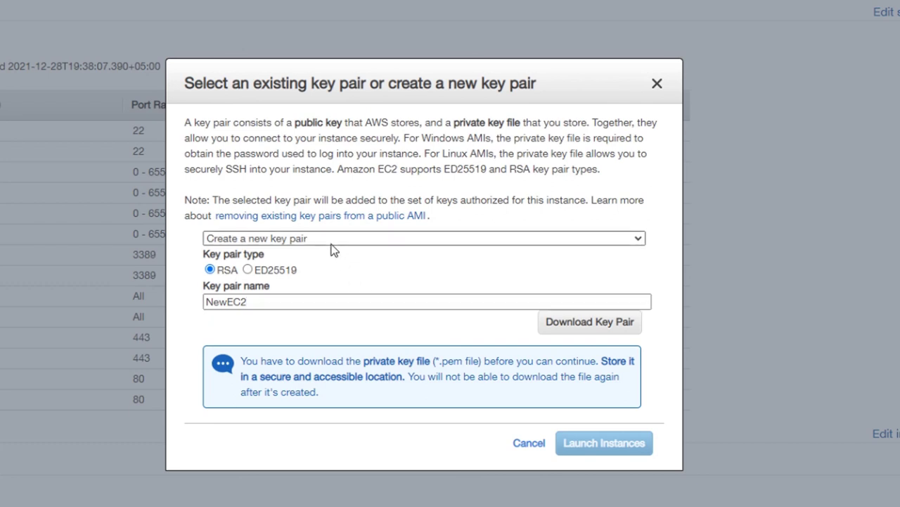
click(621, 323)
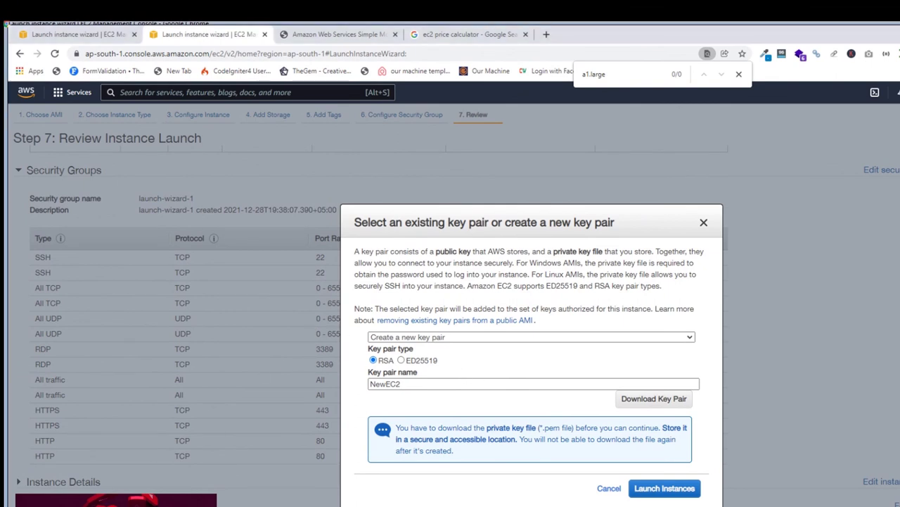
Step: Launch the instance with the new key pair and open the list of instances
click(674, 488)
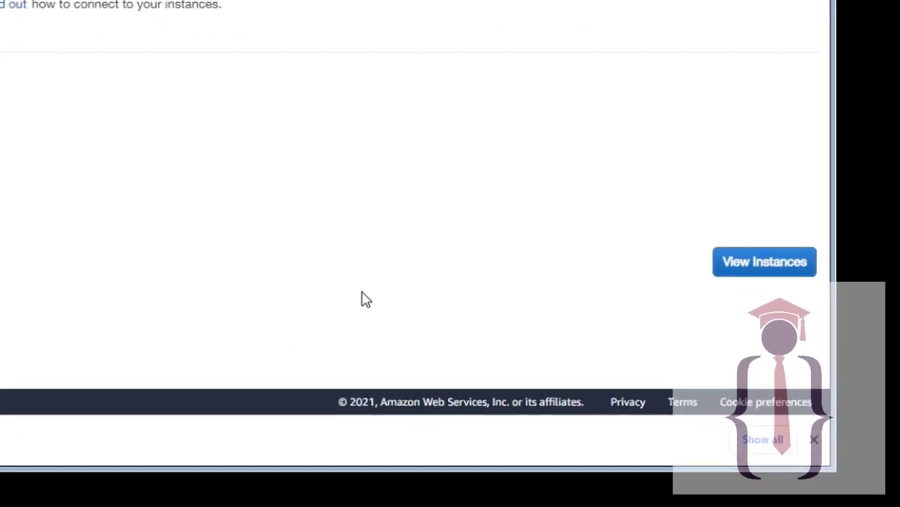
click(782, 273)
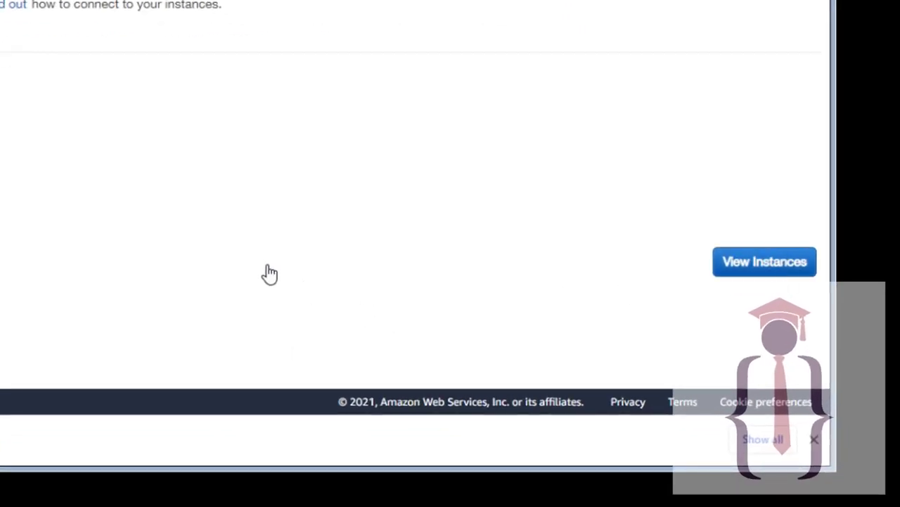